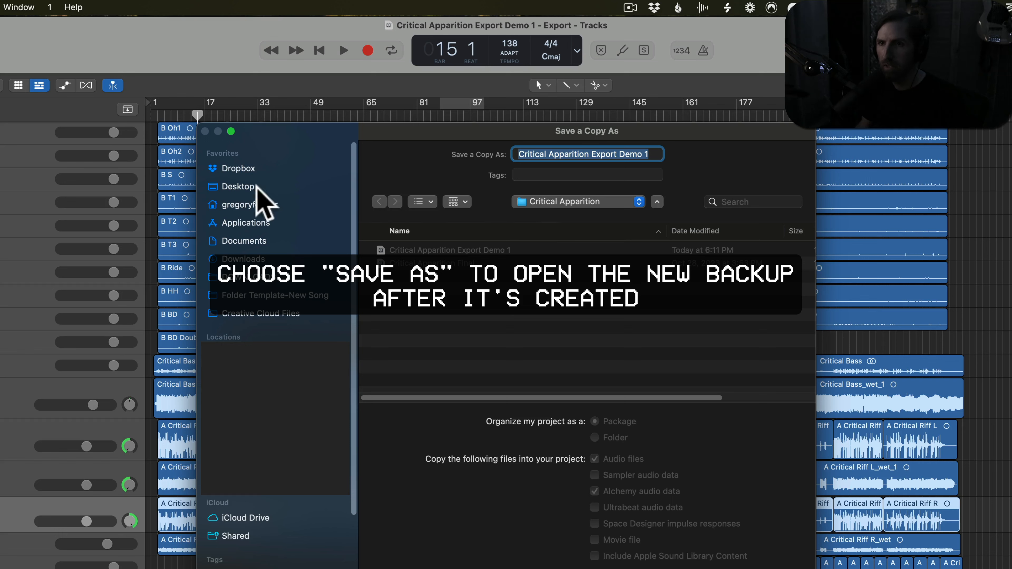
- Save a copy of the project into a new "File Sharing Demo" folder inside Dropbox's SHARING AND DELIVERY folder
left_click(235, 169)
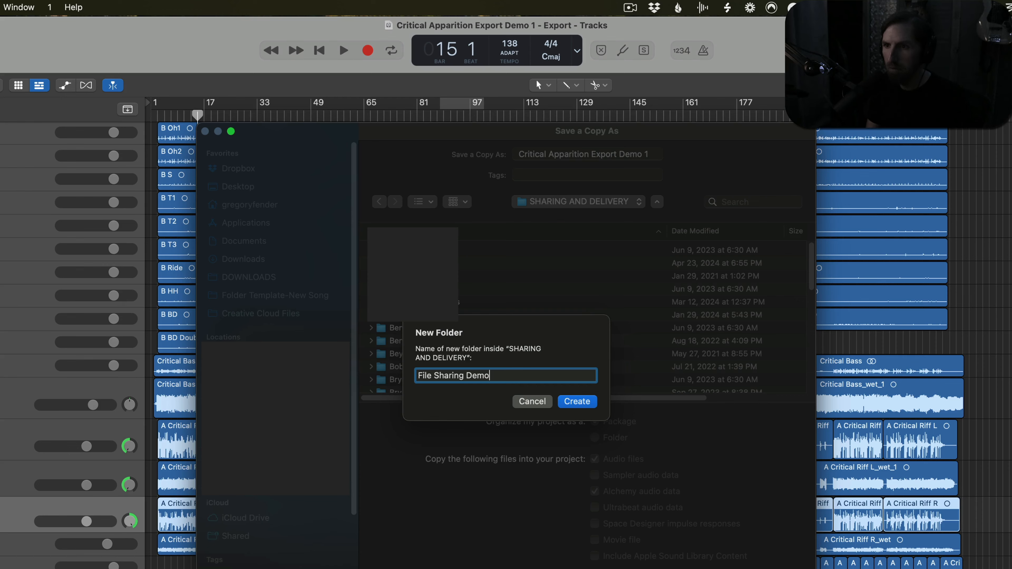
key("Return")
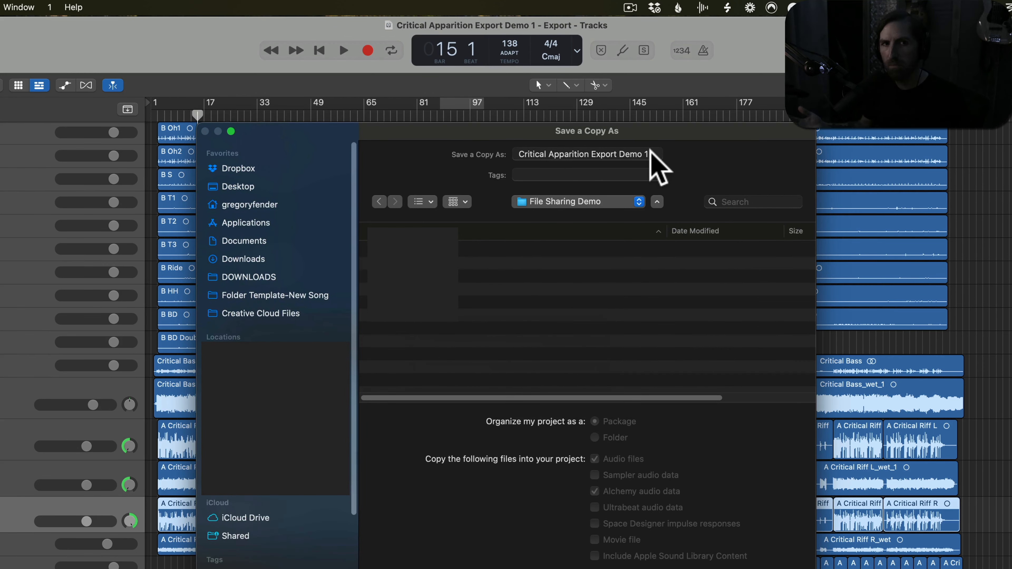
left_click(649, 156)
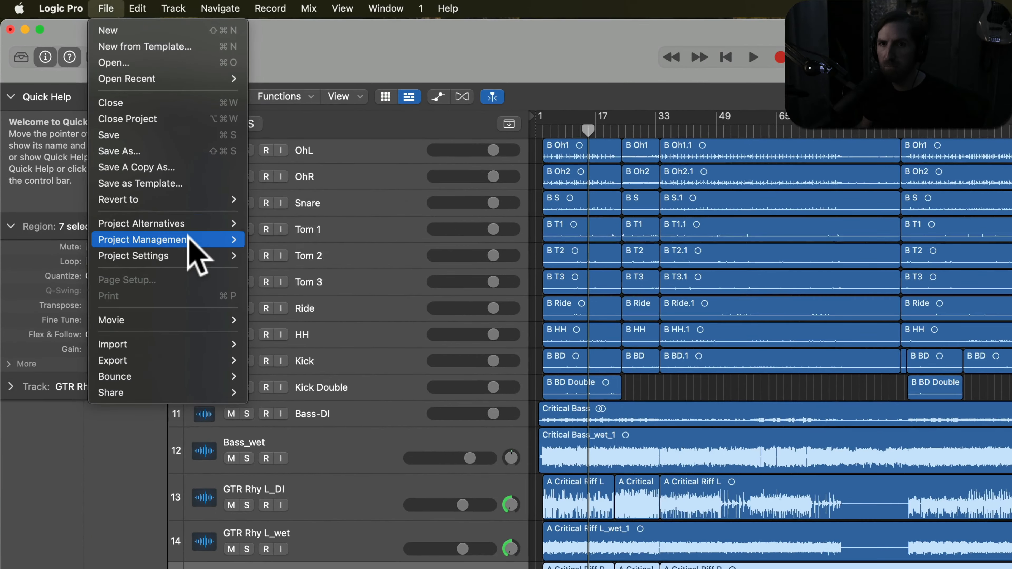
- Clean up the project by deleting unused files, backups and media browser files, including the three listed unused guitar WAV files
mouse_move(102, 128)
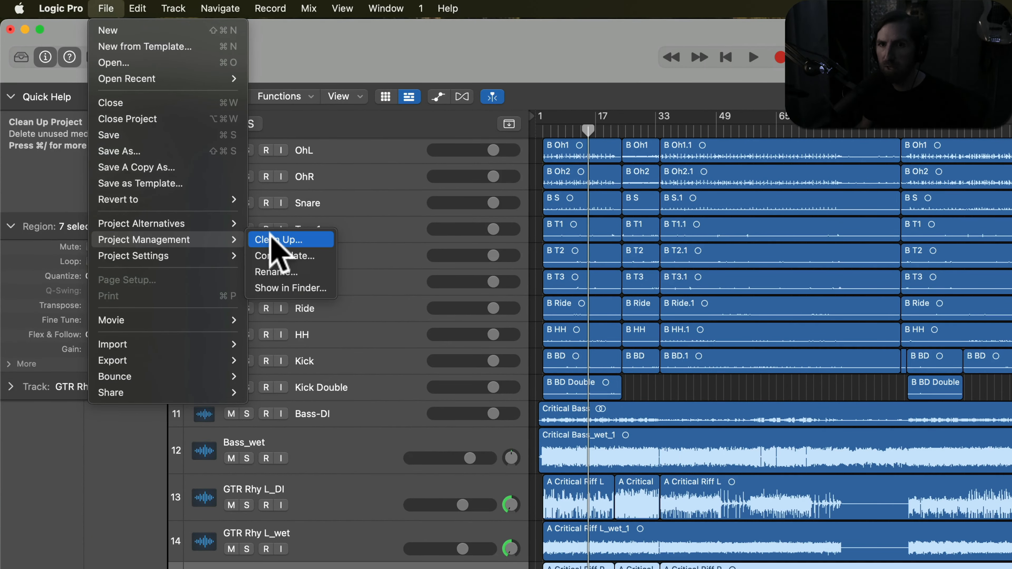
left_click(275, 239)
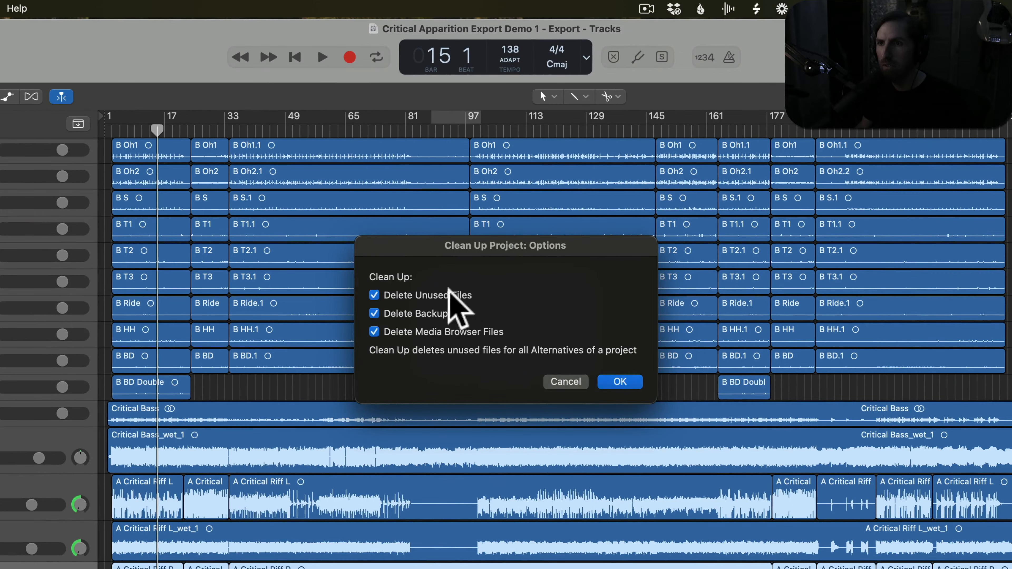
left_click(611, 385)
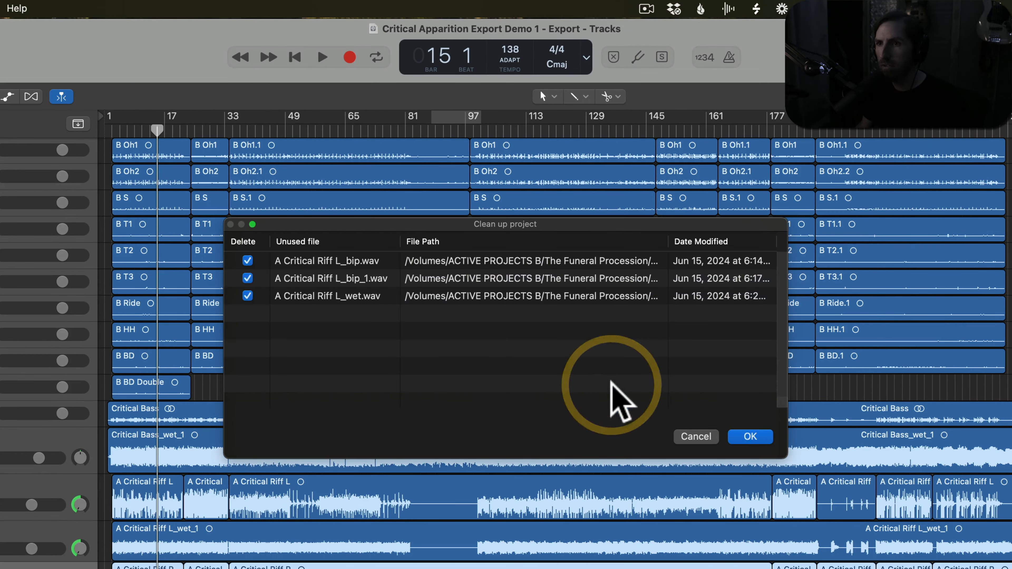
left_click(736, 437)
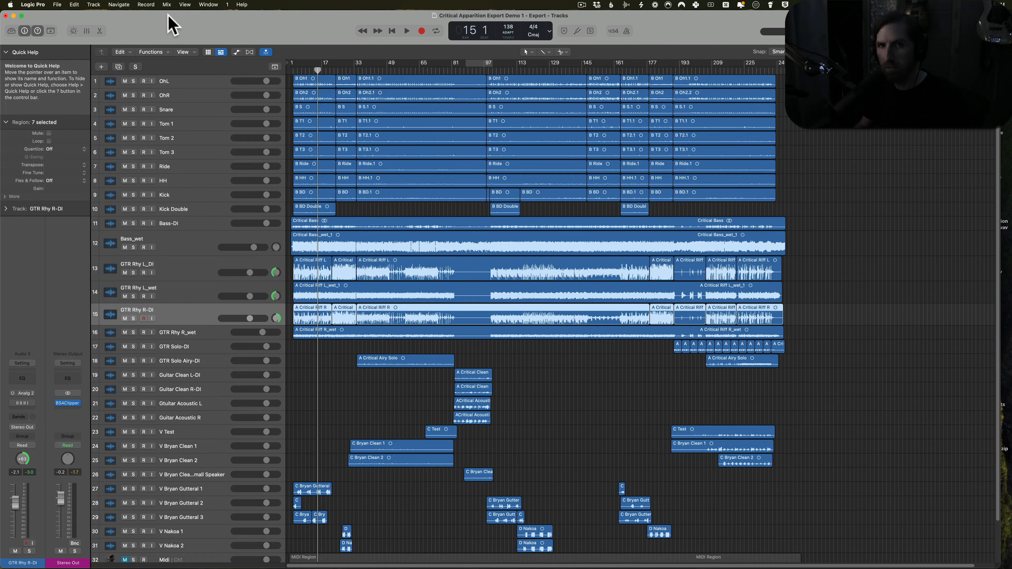
- In Finder, compress the "Critical Apparition Export Demo 1" project in the File Sharing Demo folder and copy the ZIP archive's Dropbox link
key("super")
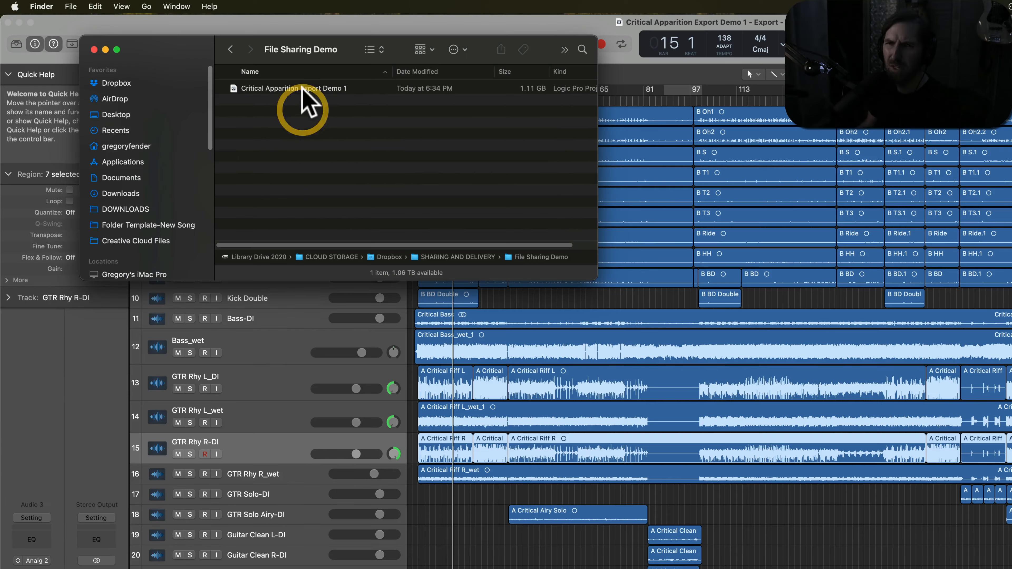
left_click(302, 89)
right_click(303, 90)
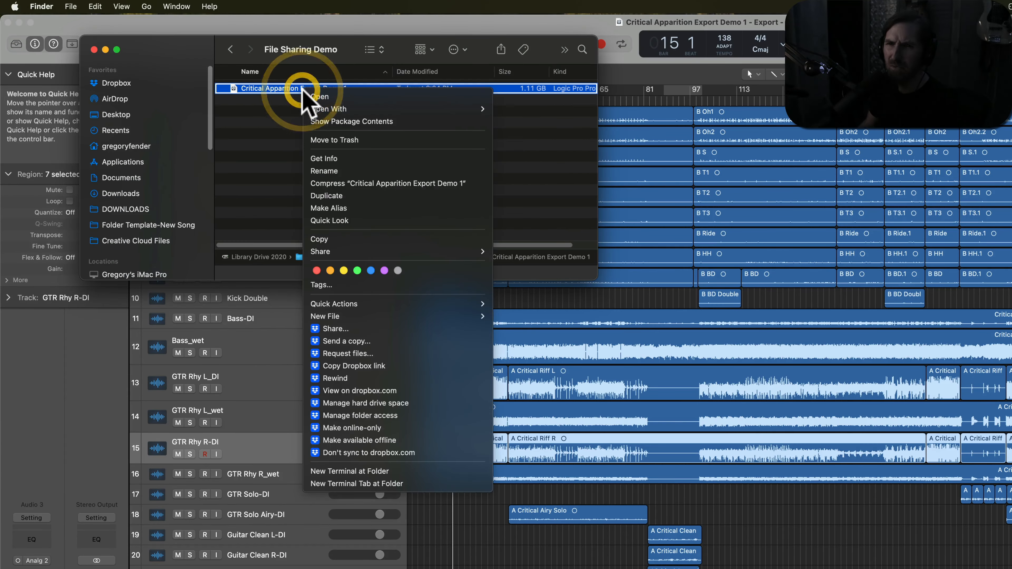
left_click(390, 183)
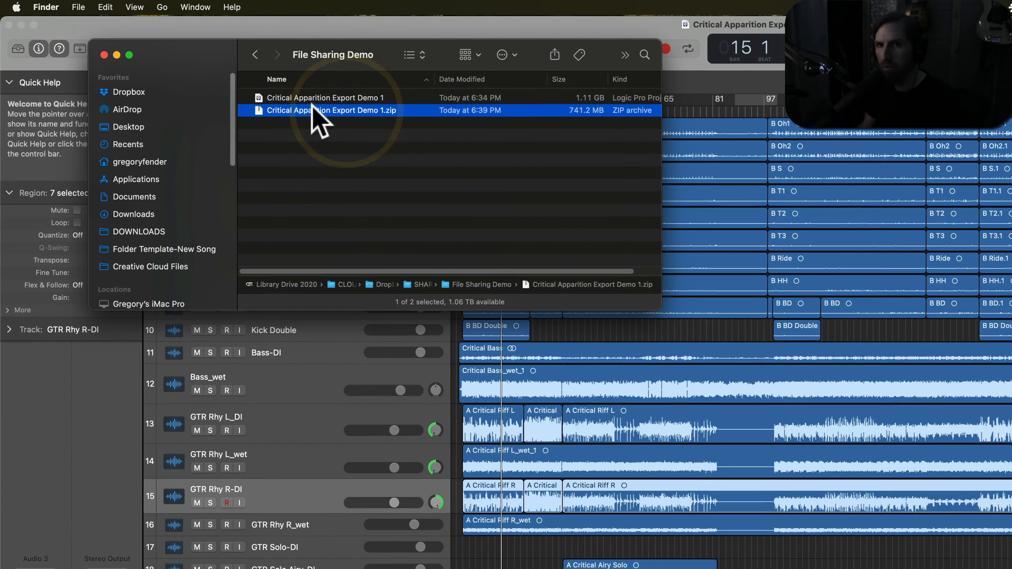
right_click(341, 126)
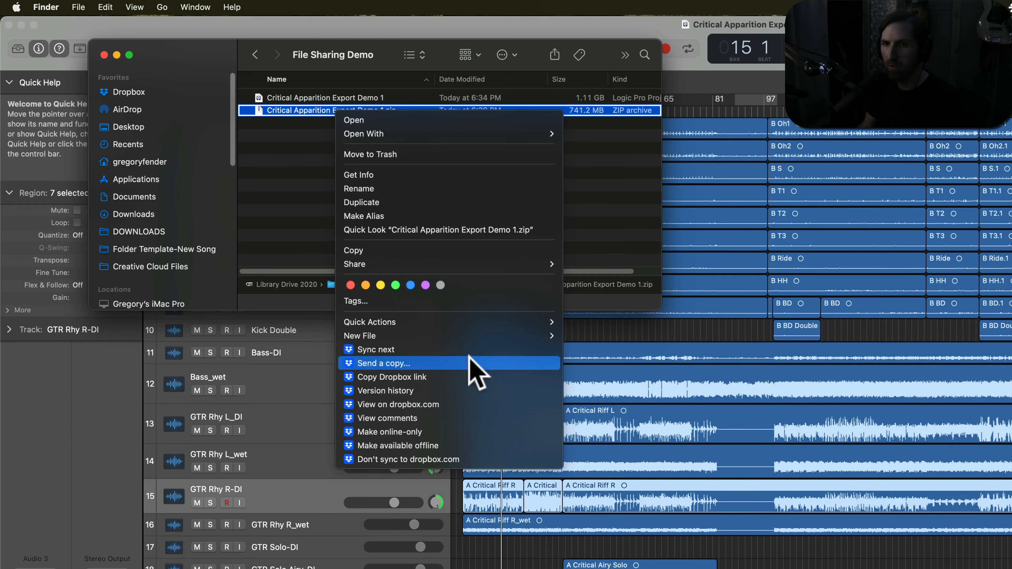
left_click(458, 377)
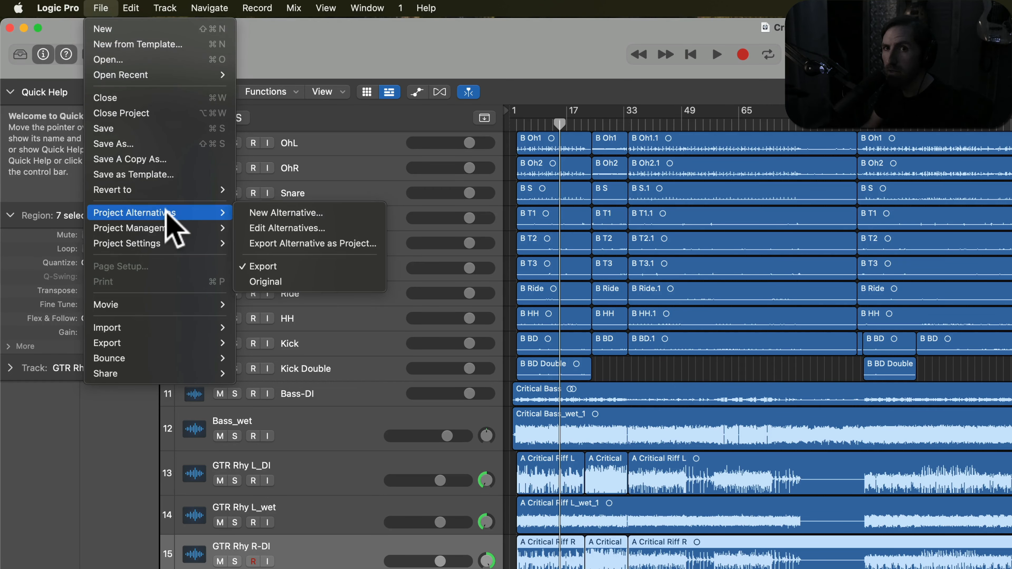
- Back in Logic Pro, create a new project alternative named "Export Multis"
left_click(946, 277)
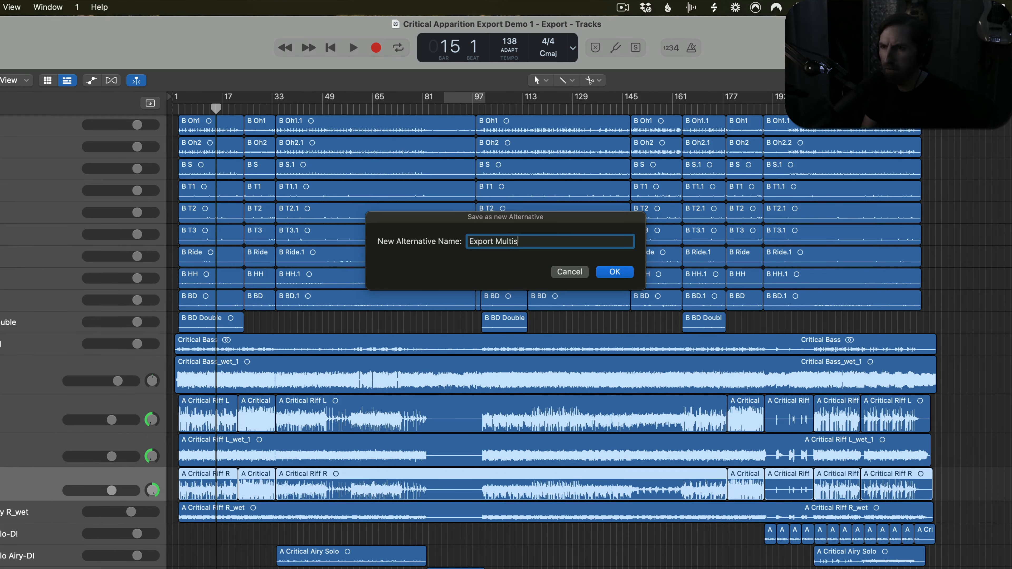
key("Return")
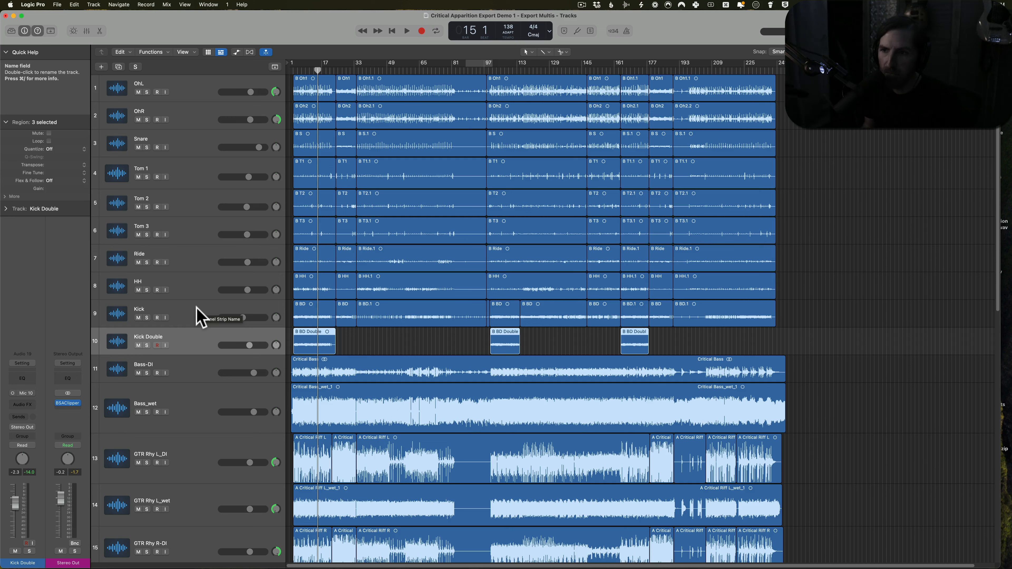
- Reset the volume to 0.0 and centre the pan on all drum tracks from OhL through Kick Double
left_click(197, 310)
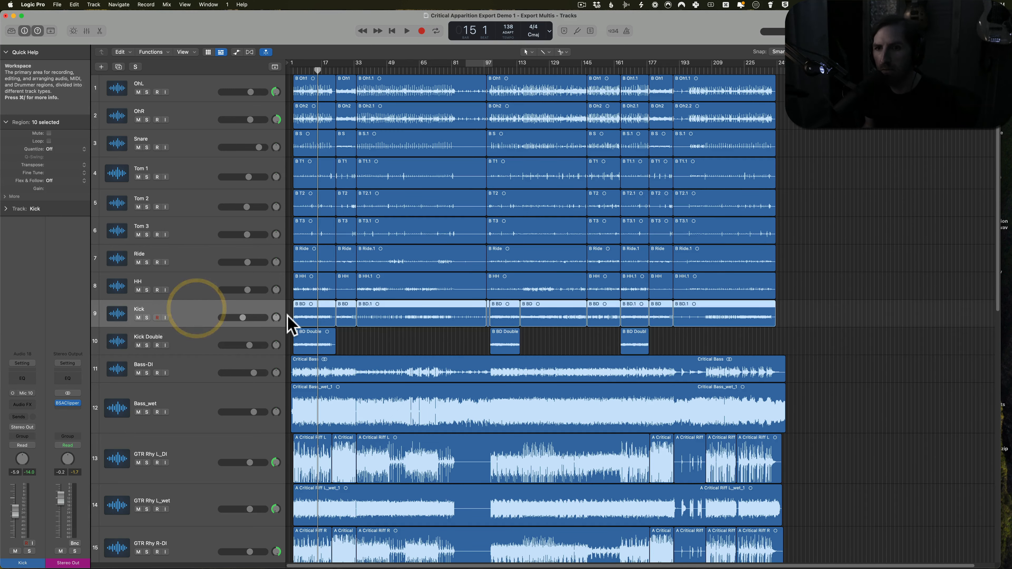
left_click(205, 97, "shift")
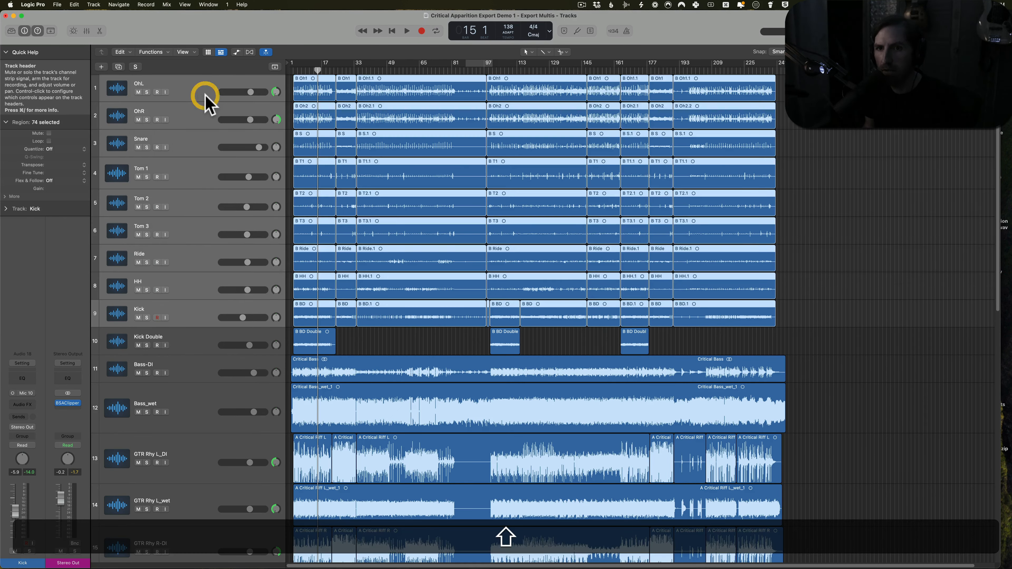
key("alt")
left_click(250, 92, "alt")
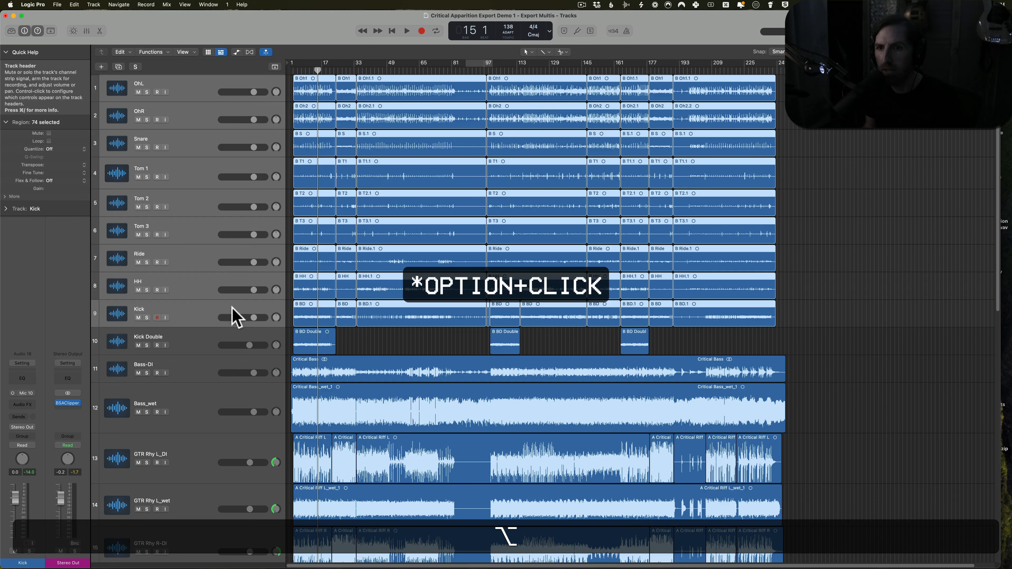
scroll(210, 321, "down", 5)
left_click(197, 234)
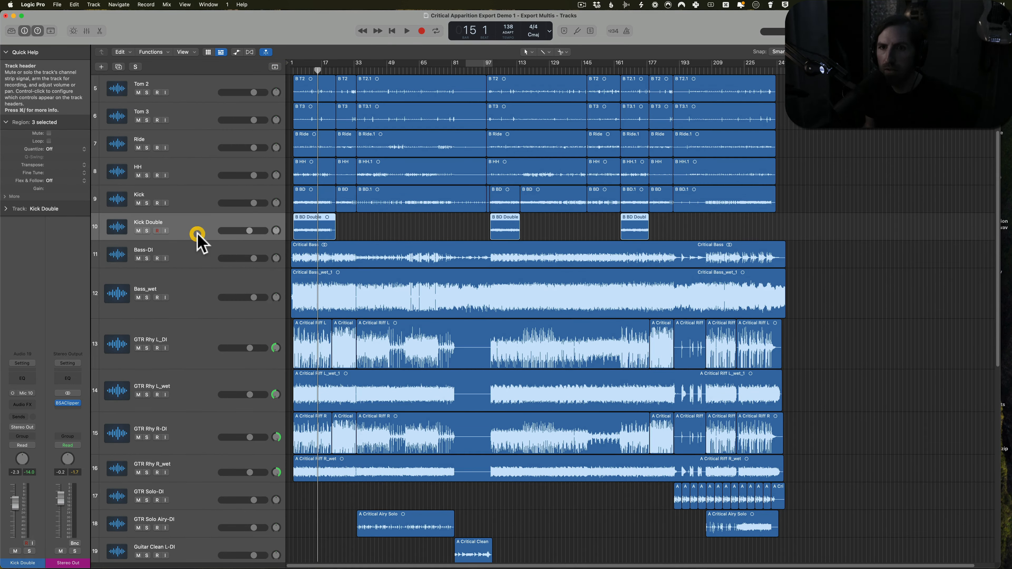
left_click(250, 231, "alt")
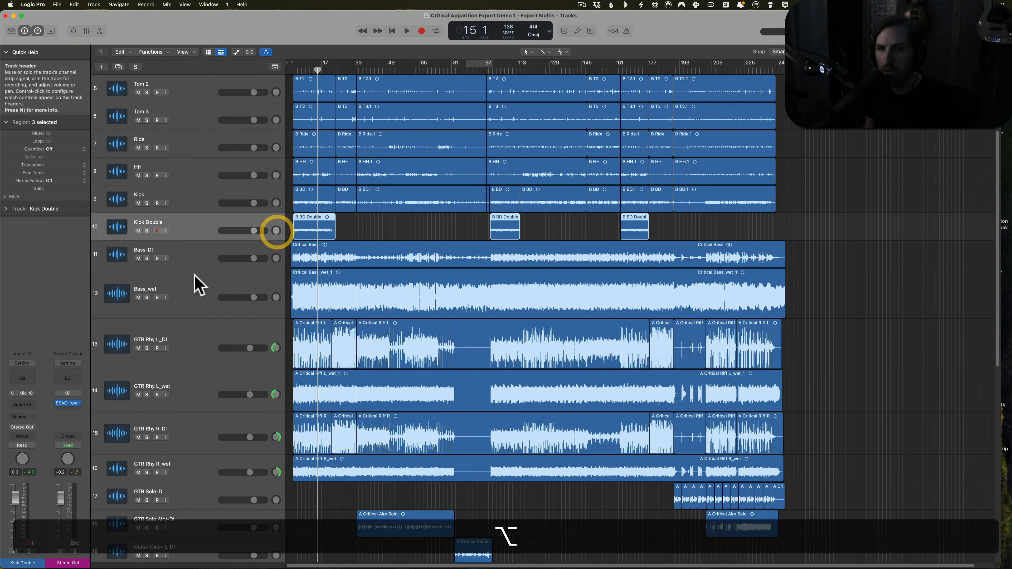
- Reset the volume to 0.0 and centre the pan on the bass and guitar tracks, Bass-DI through Guitar Acoustic R
left_click(191, 257)
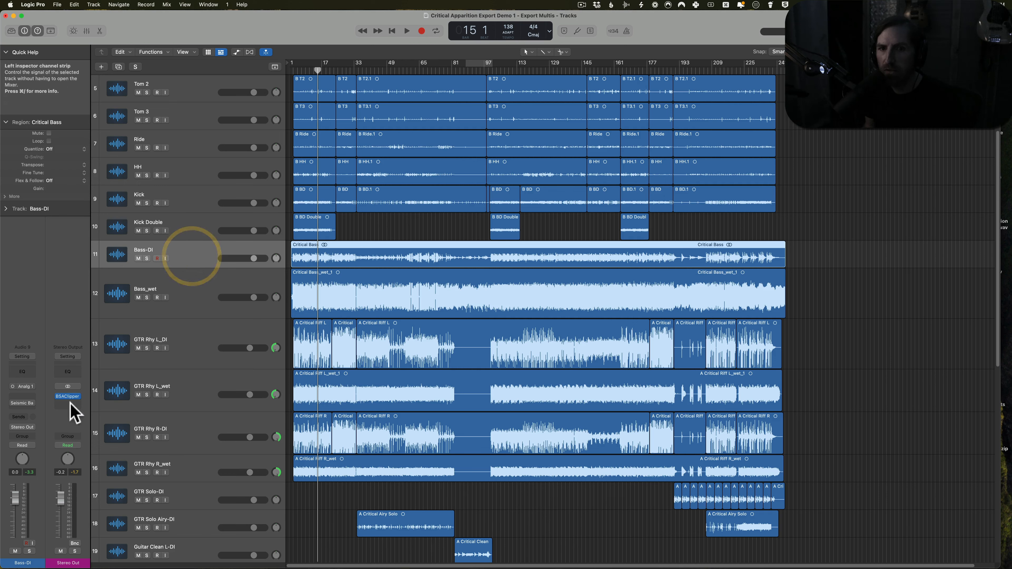
key("alt")
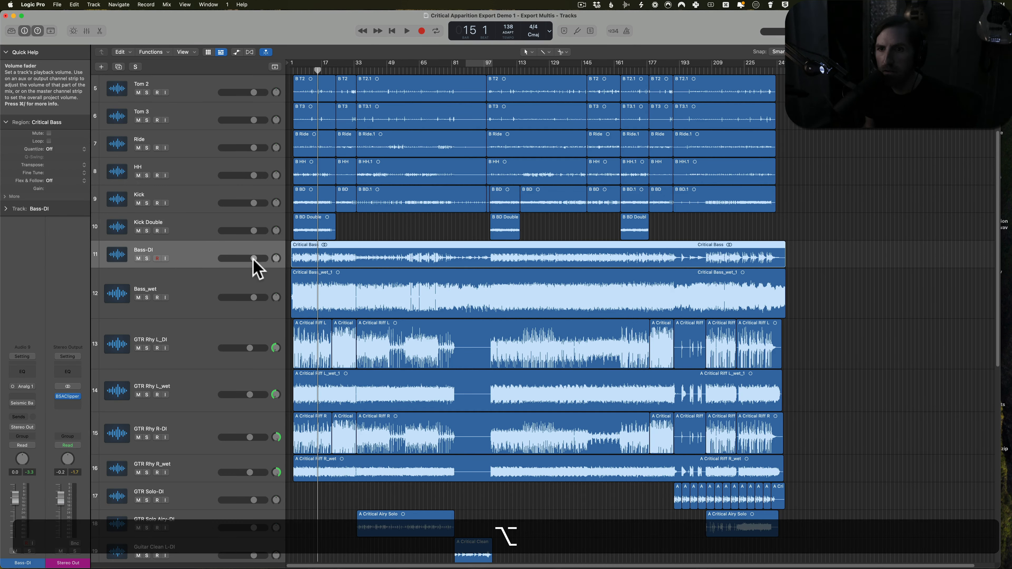
left_click(276, 412, "alt")
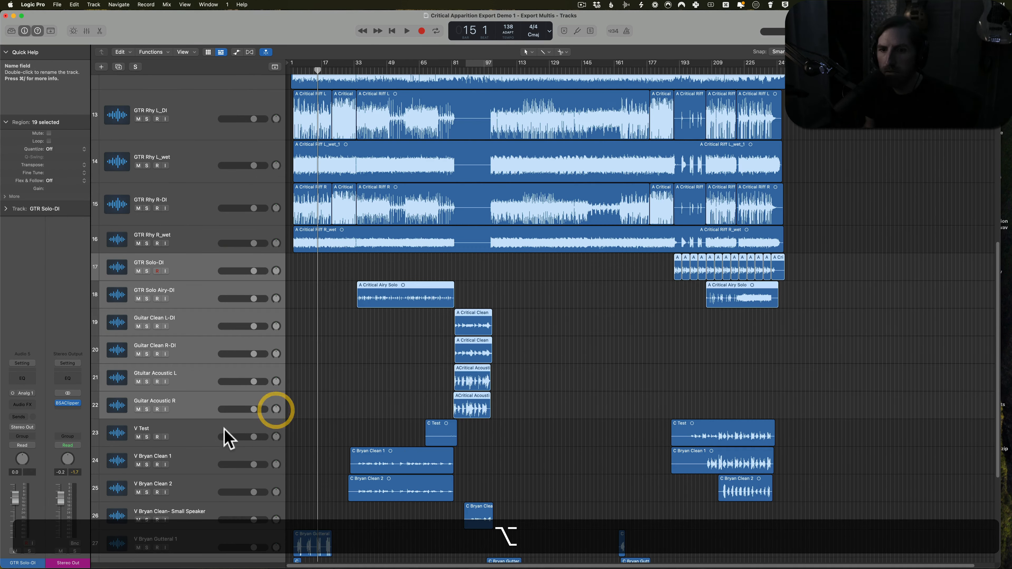
- Reset the volume and pan on all vocal tracks from V Test through V Nakoa 2, and save the project
left_click(208, 436)
scroll(208, 435, "down", 5)
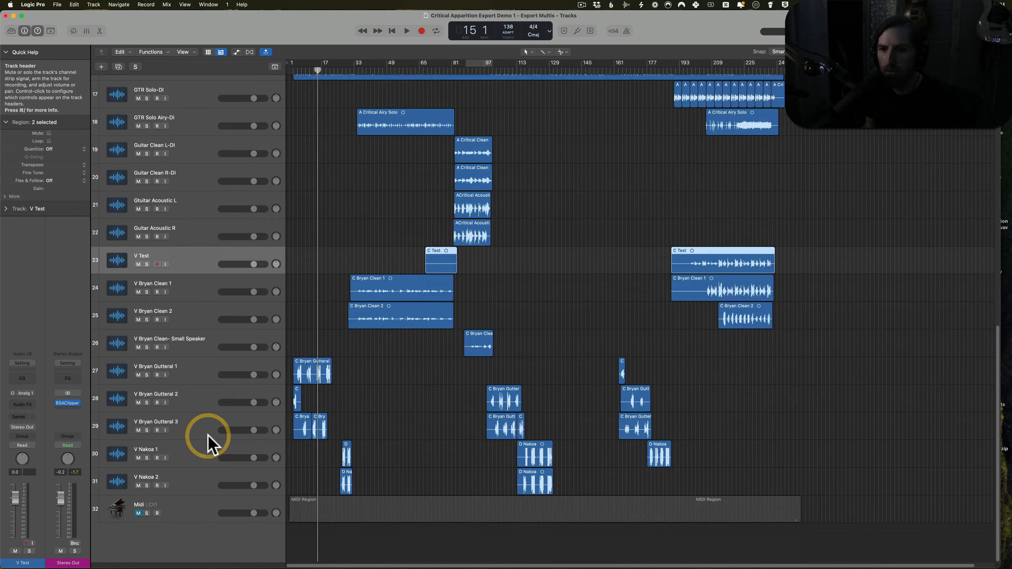
left_click(191, 483, "shift")
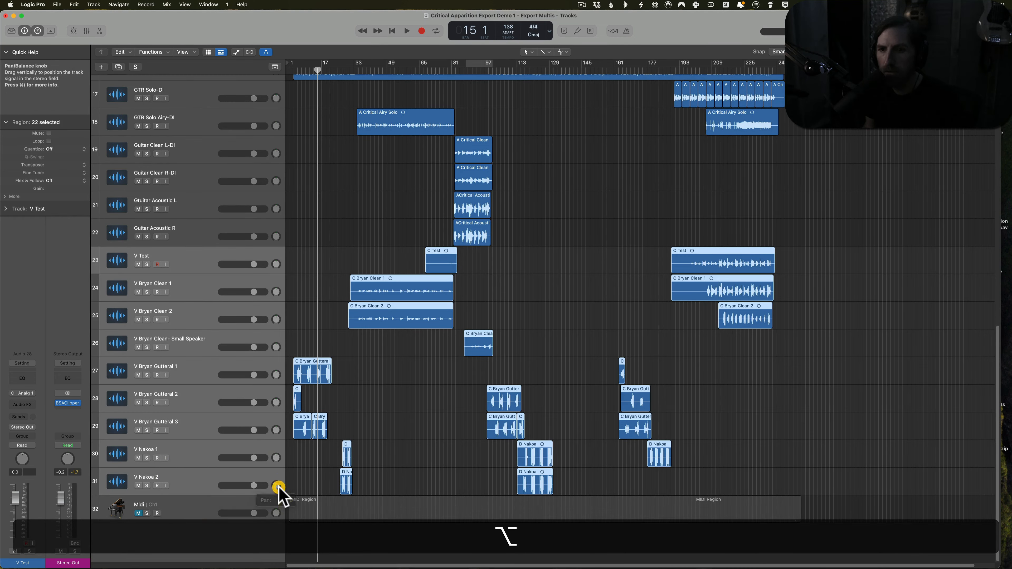
scroll(208, 233, "up", 10)
key("super+s")
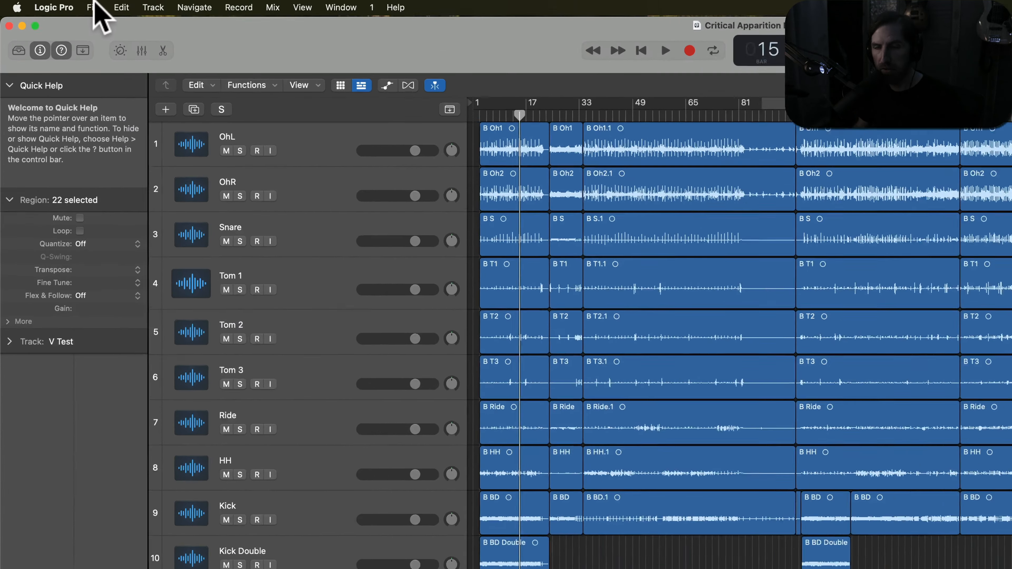
- Check the project's sample rate in the audio project settings and close the settings window
left_click(57, 4)
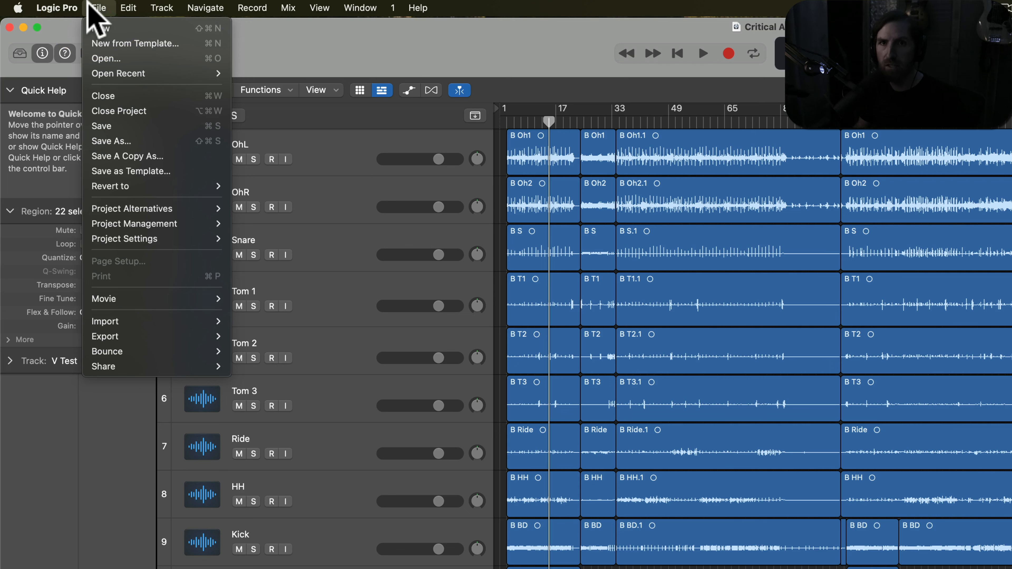
mouse_move(69, 5)
mouse_move(102, 7)
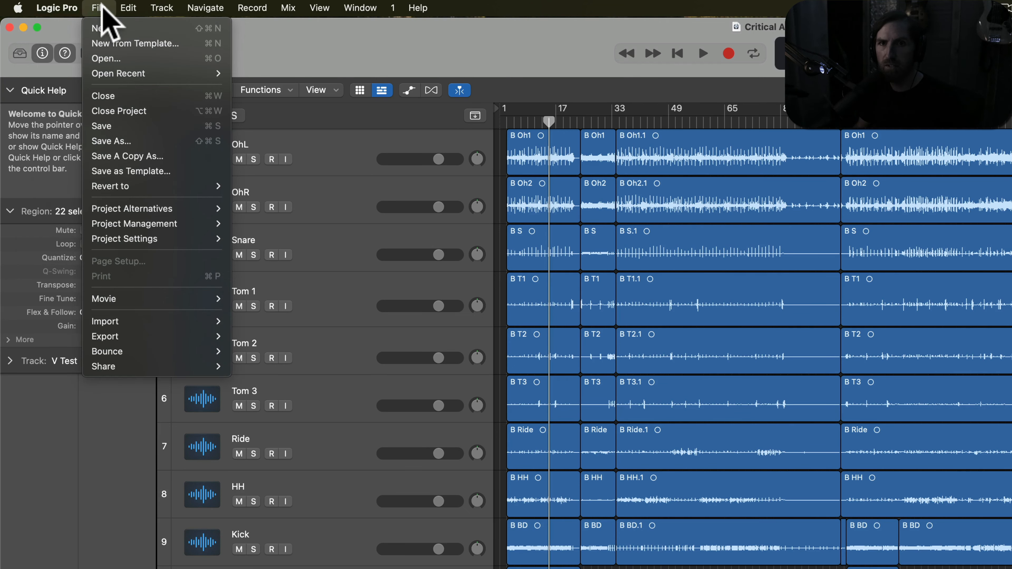
mouse_move(144, 238)
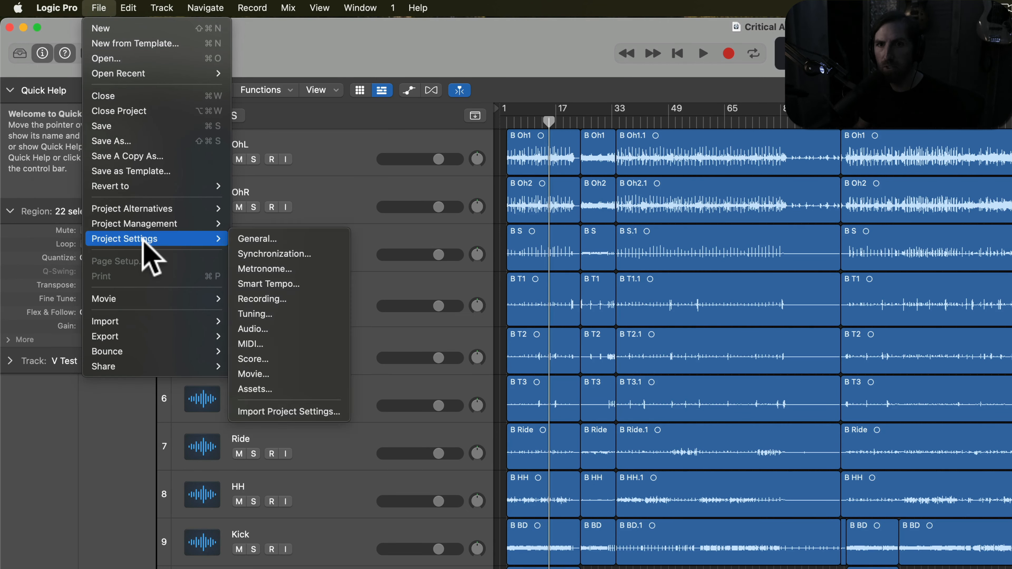
left_click(290, 329)
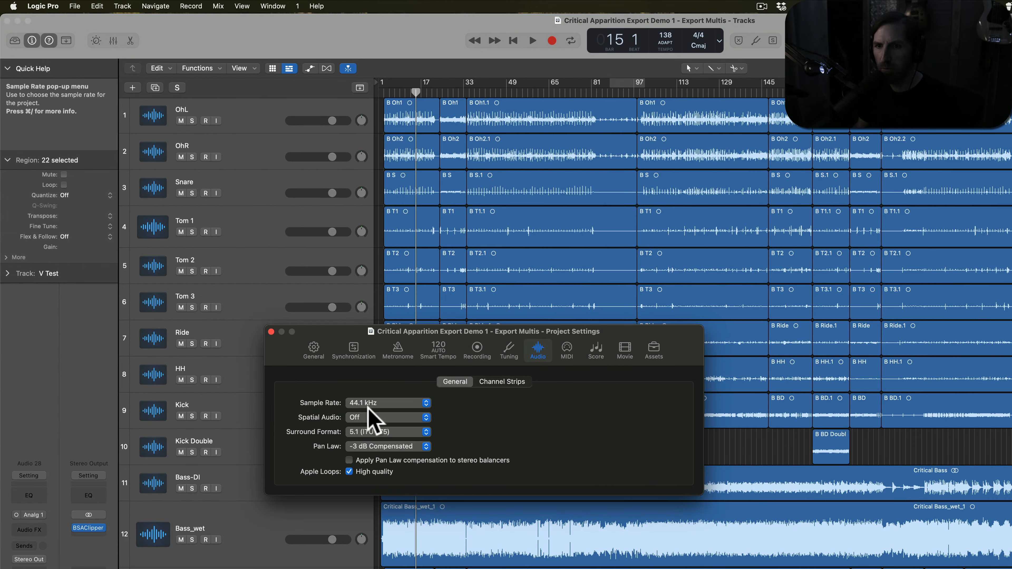
left_click(271, 332)
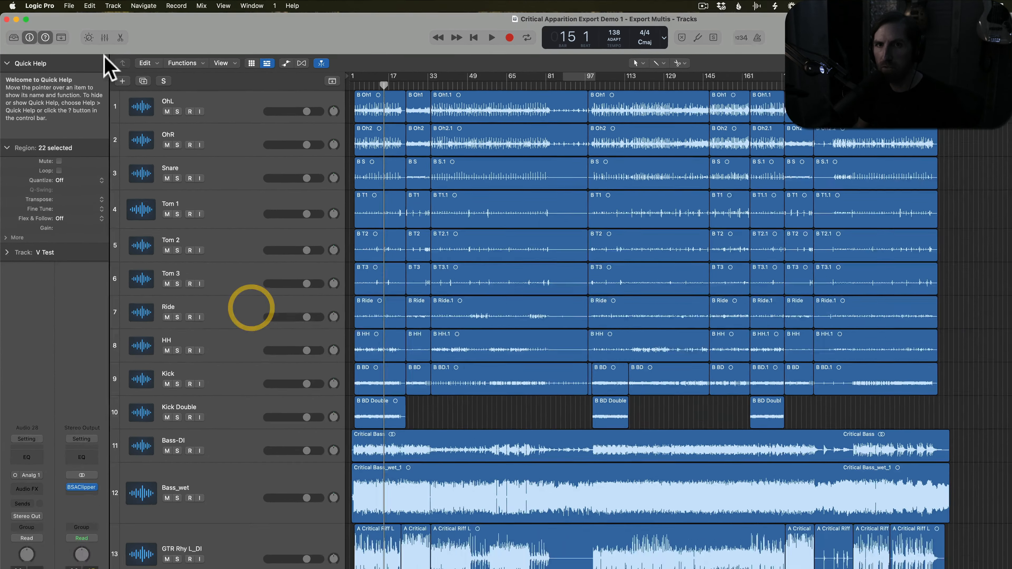
- Start exporting all tracks as audio files and choose the File Sharing Demo folder in Dropbox as the destination
left_click(75, 6)
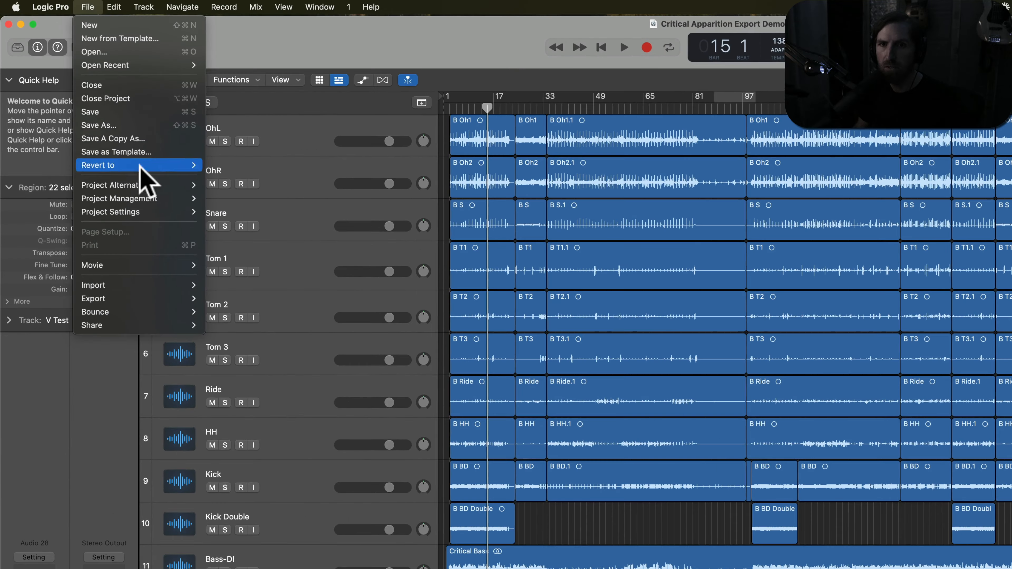
mouse_move(97, 193)
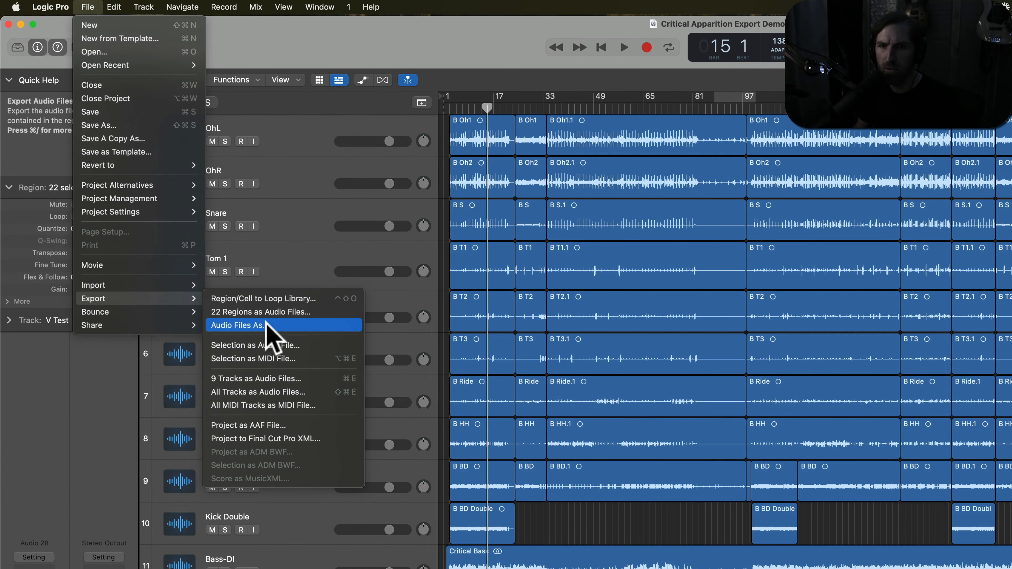
left_click(287, 393)
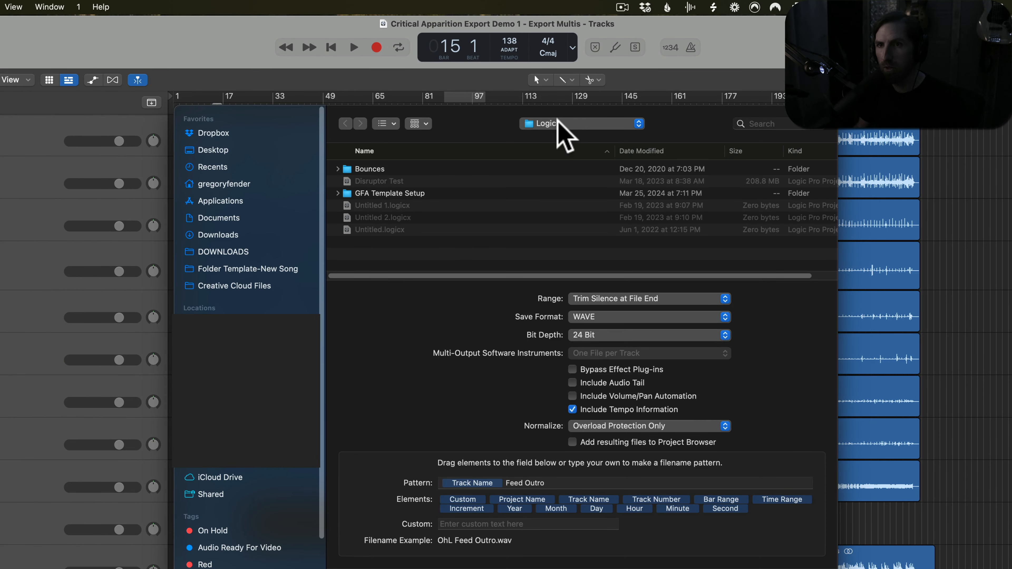
left_click(224, 135)
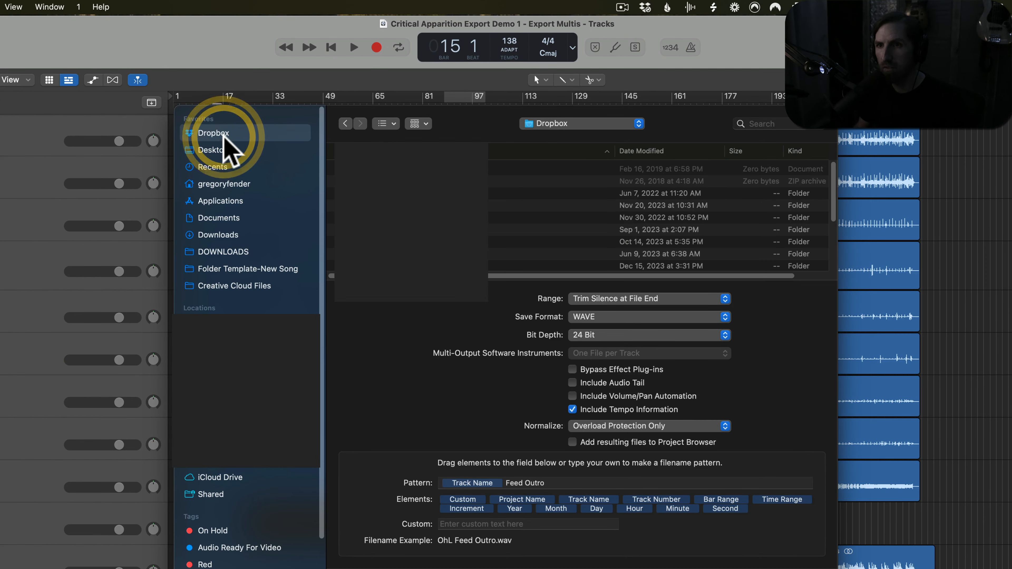
scroll(508, 219, "down", 3)
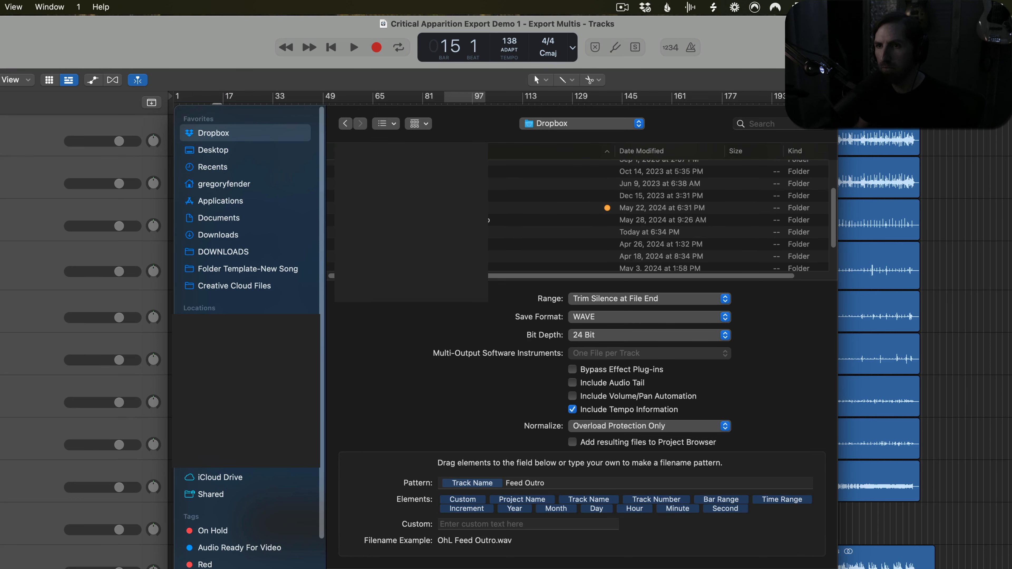
double_click(365, 250)
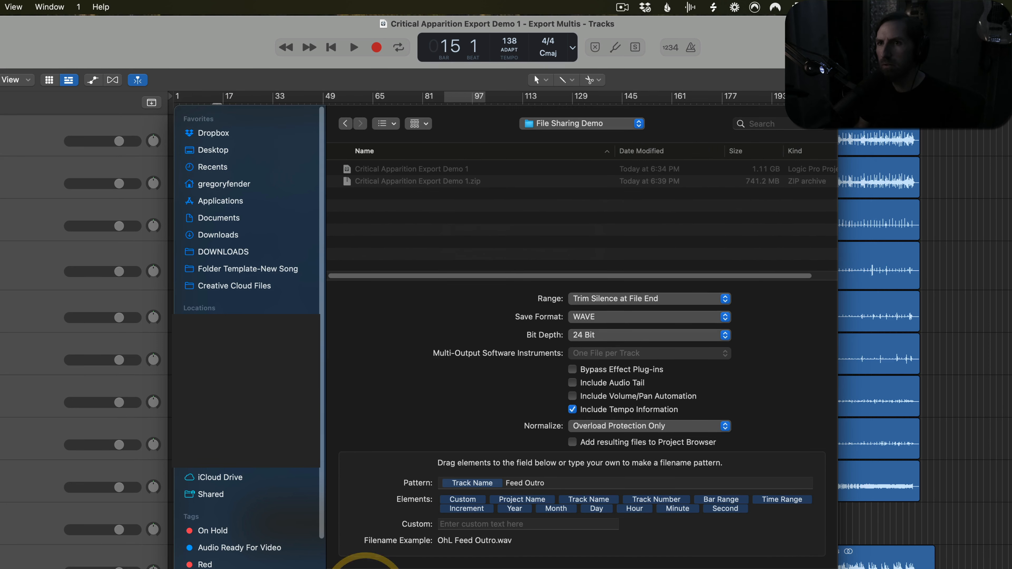
- Create a new folder named Multis for the export and enable Bypass Effect Plug-ins
left_click(366, 566)
type("Mul")
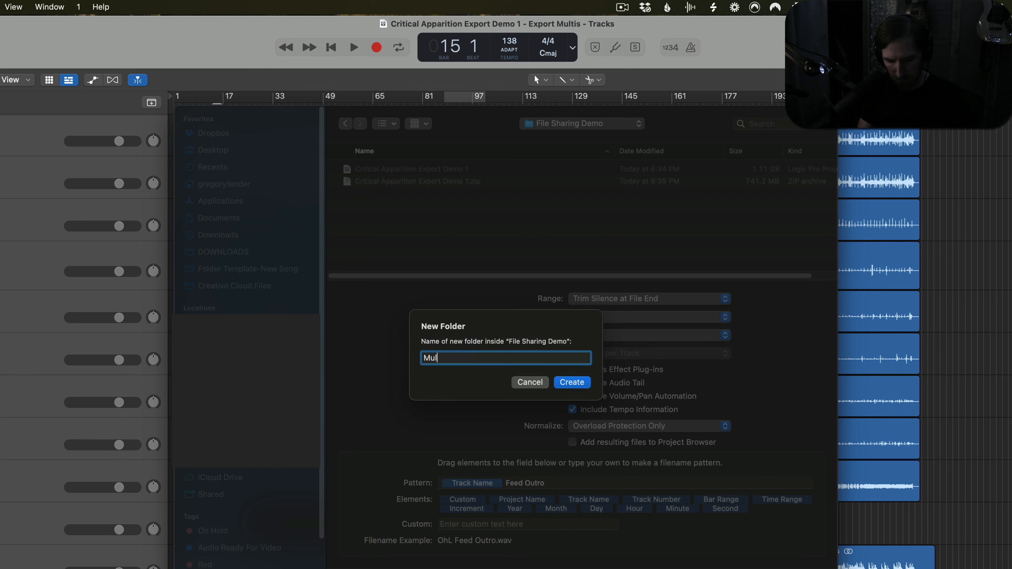
type("tis")
key("Return")
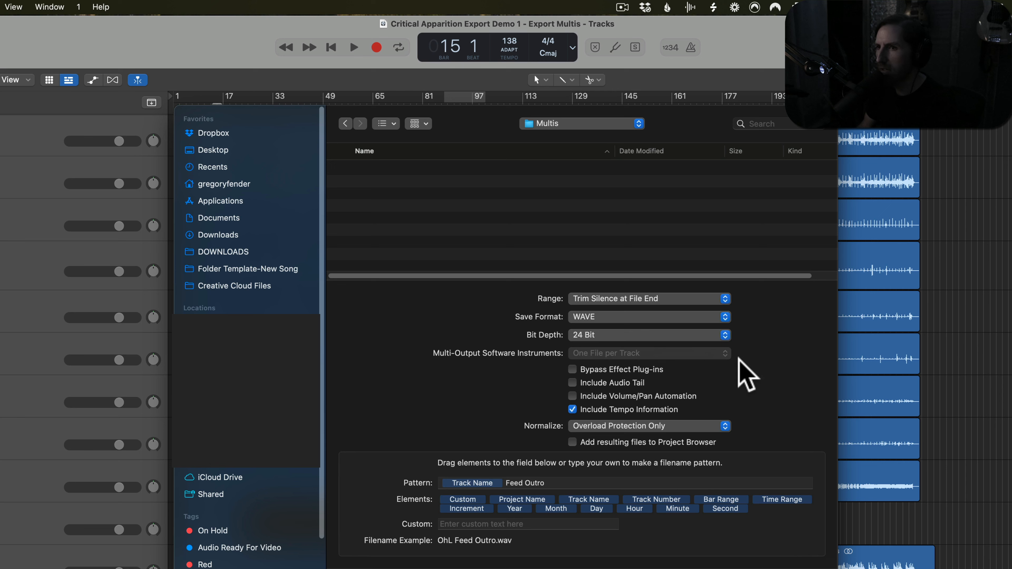
left_click(574, 370)
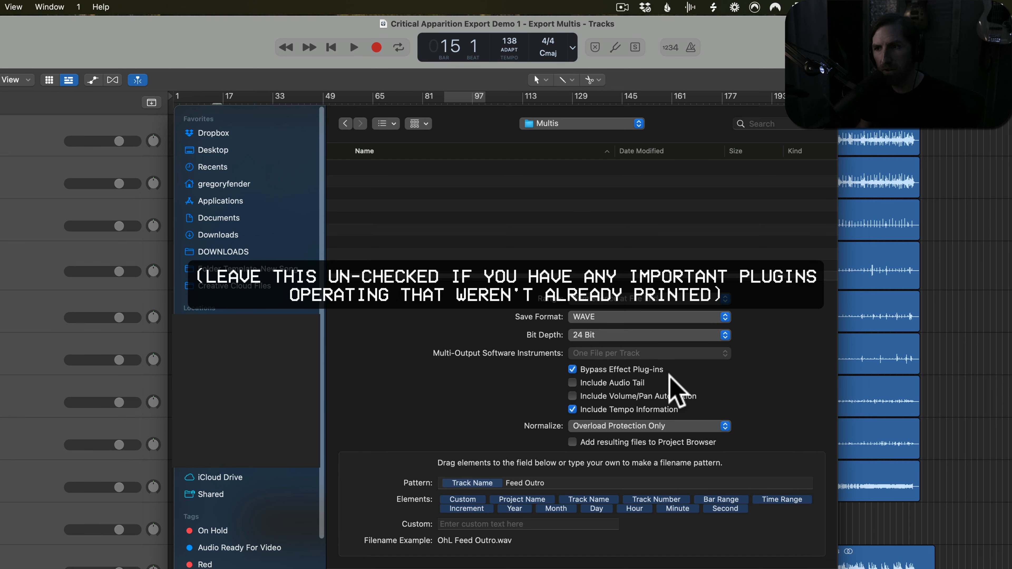
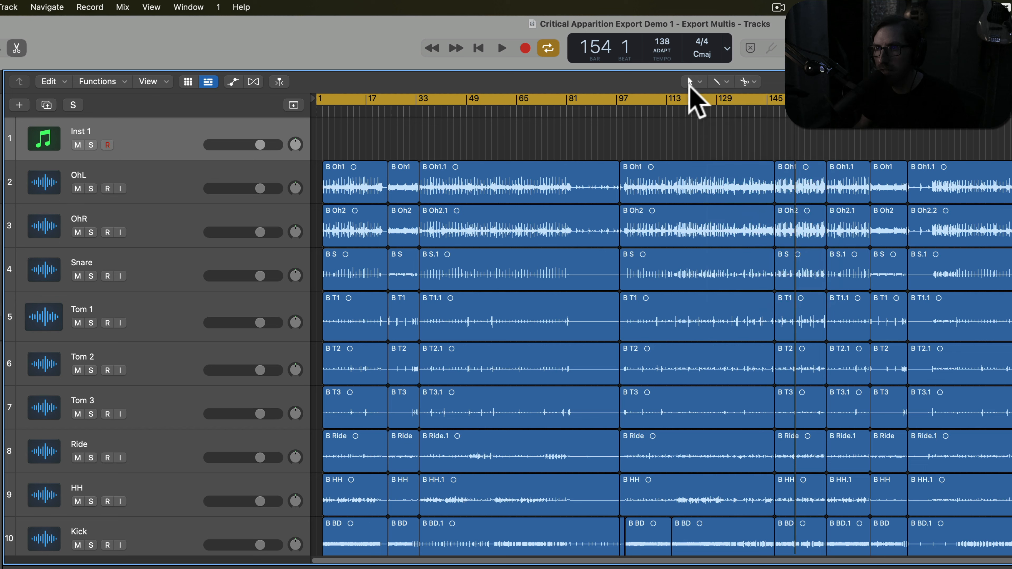
- Draw an empty MIDI region at the start of the Inst 1 track with the Pencil tool, and return to the Pointer tool
left_click(701, 81)
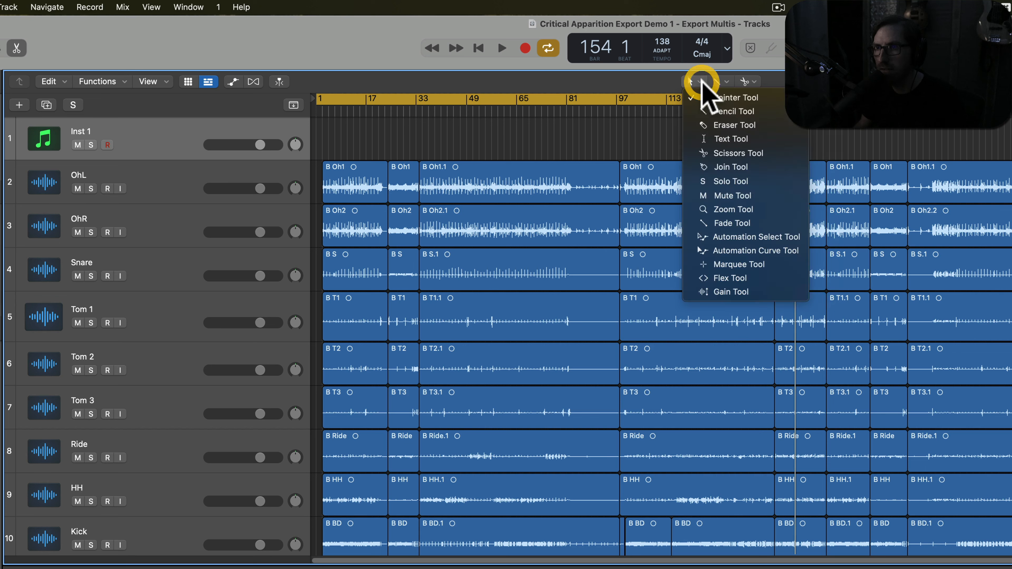
left_click(726, 113)
left_click(324, 136)
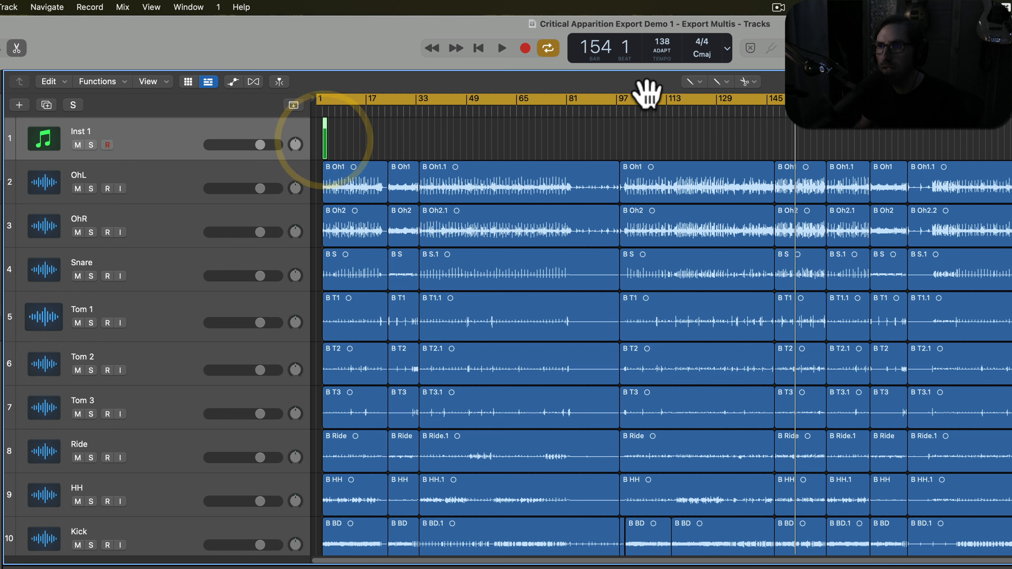
left_click(694, 81)
key("t")
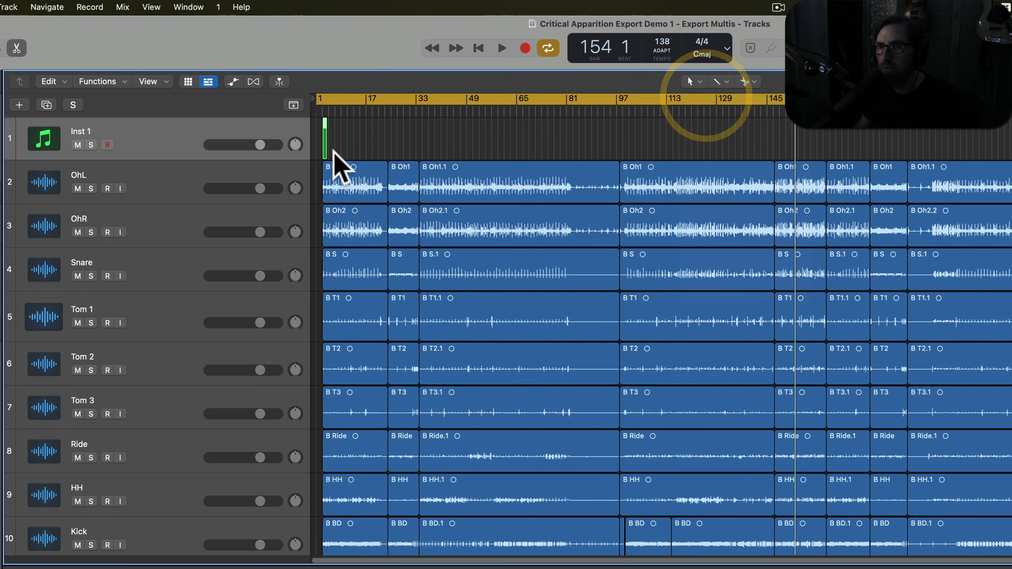
- Open the Inst 1 MIDI region in the Piano Roll and extend it past the end of the song, to bar 244
double_click(325, 148)
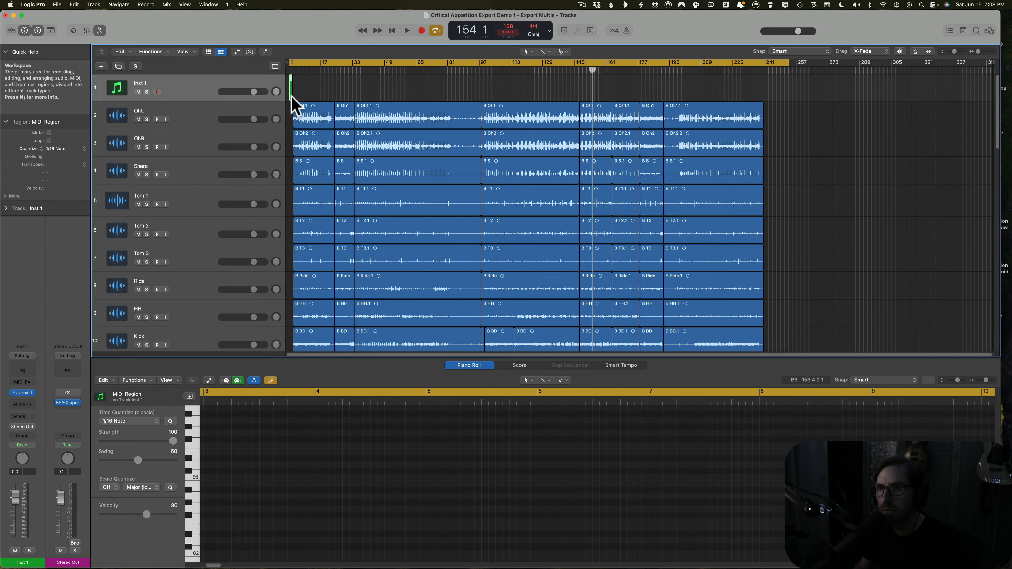
scroll(291, 96, "up", 3)
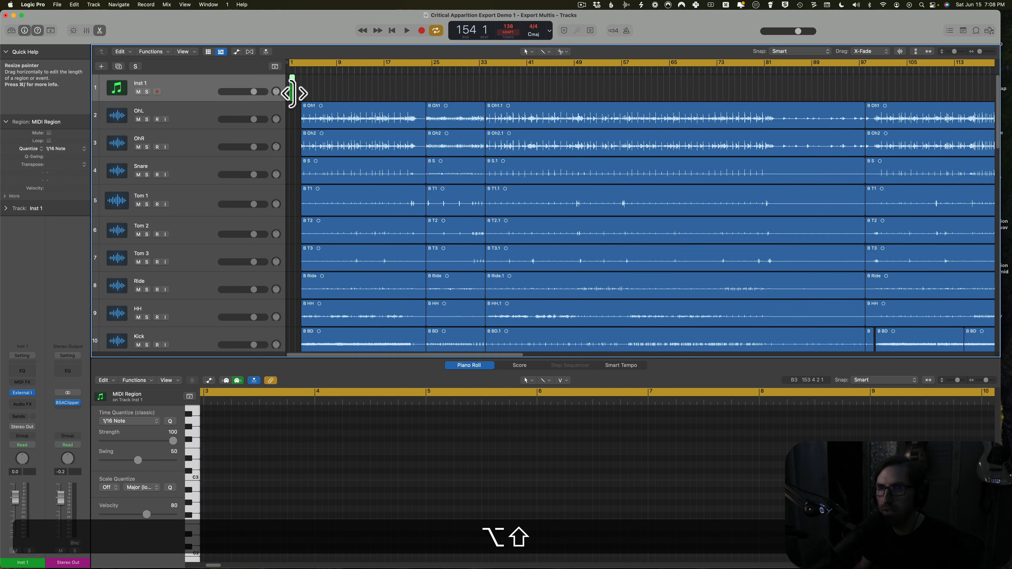
left_click_drag(293, 90, 850, 74)
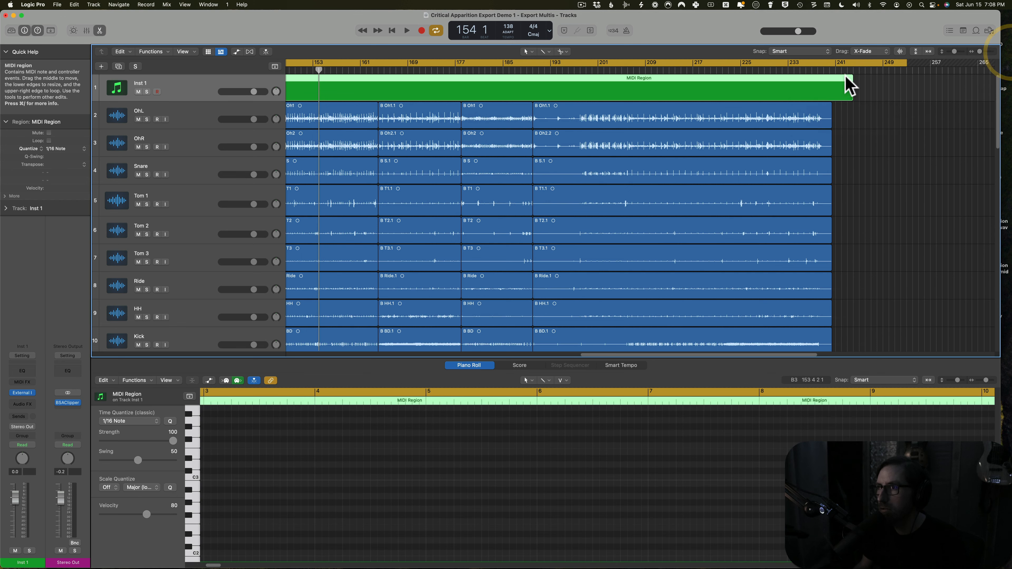
- Add a short MIDI note near the region's end at bar 243 and another at its start at bar 1
left_click(847, 69)
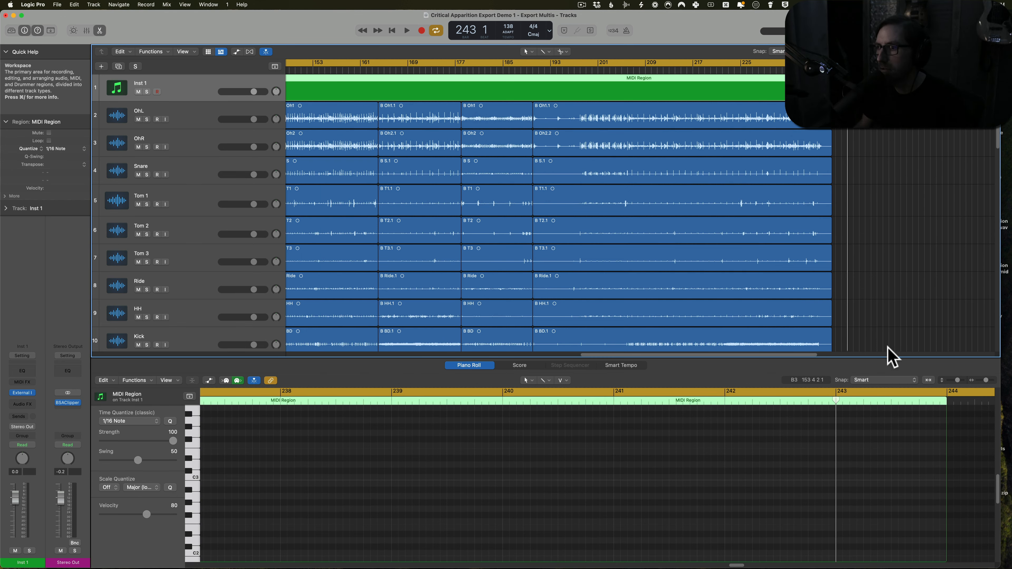
key("alt")
left_click(839, 464, "alt+super")
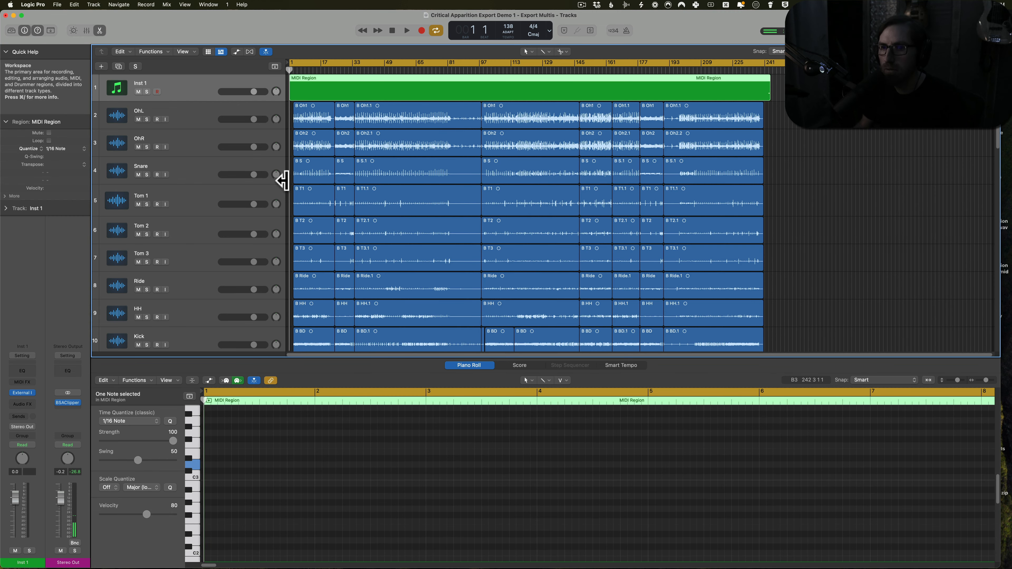
key("alt")
left_click(208, 464, "alt+super")
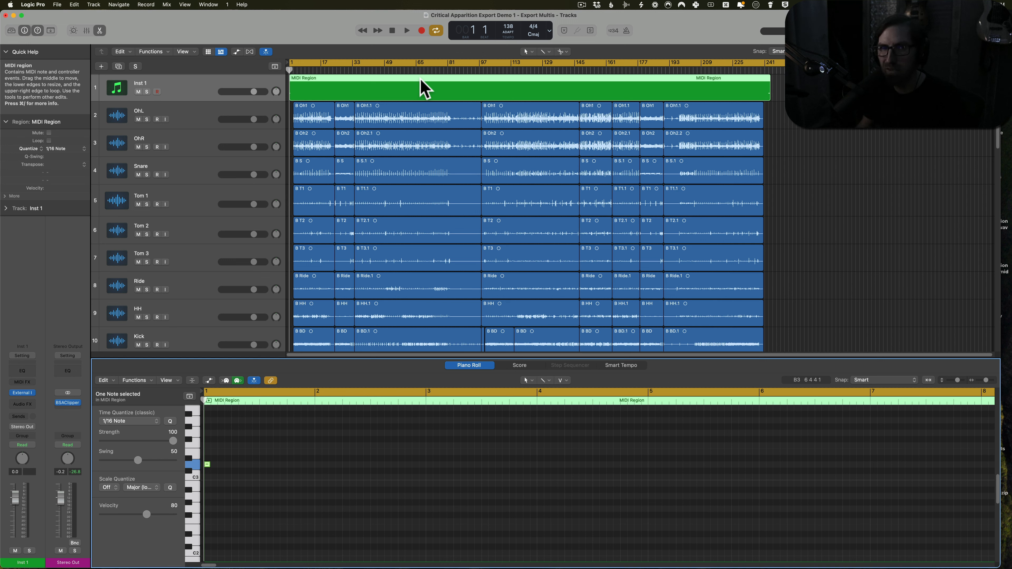
key("super")
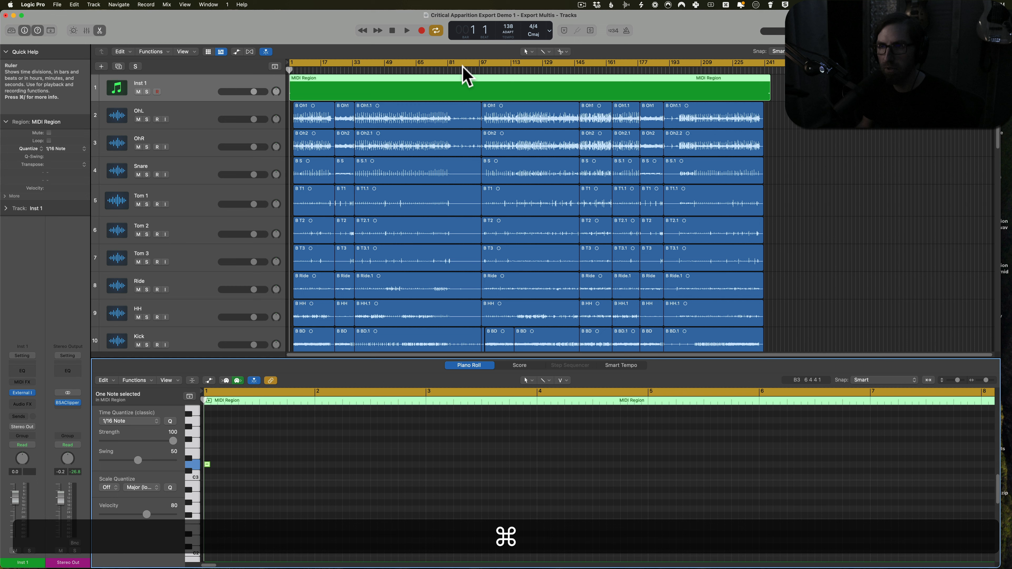
left_click(775, 66)
left_click_drag(774, 66, 145, 86)
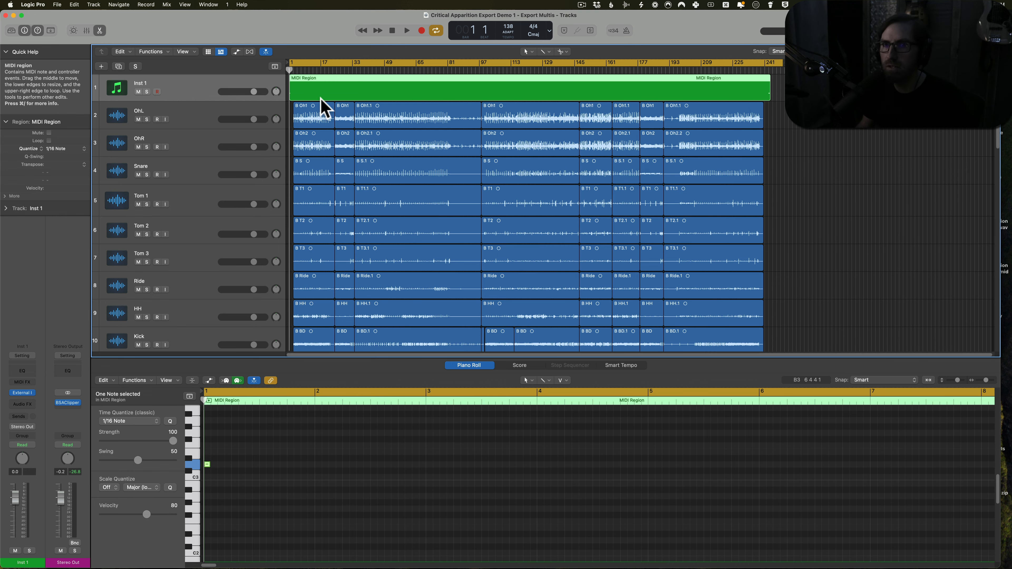
- Export the selected region as a MIDI file named Critical Apparition Export Demo 1 MIDI in the Multis folder in Dropbox
left_click(58, 5)
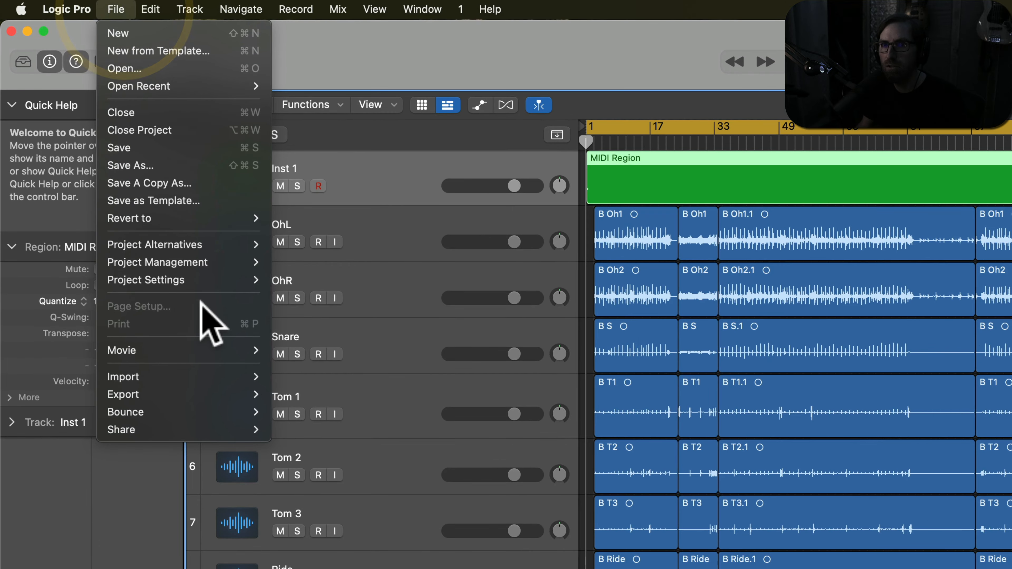
mouse_move(94, 193)
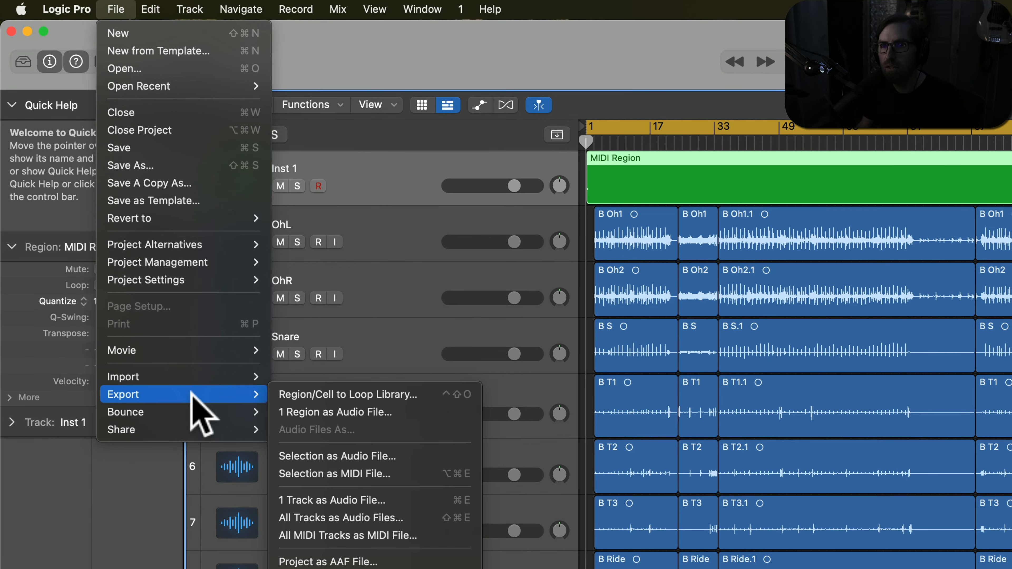
left_click(326, 470)
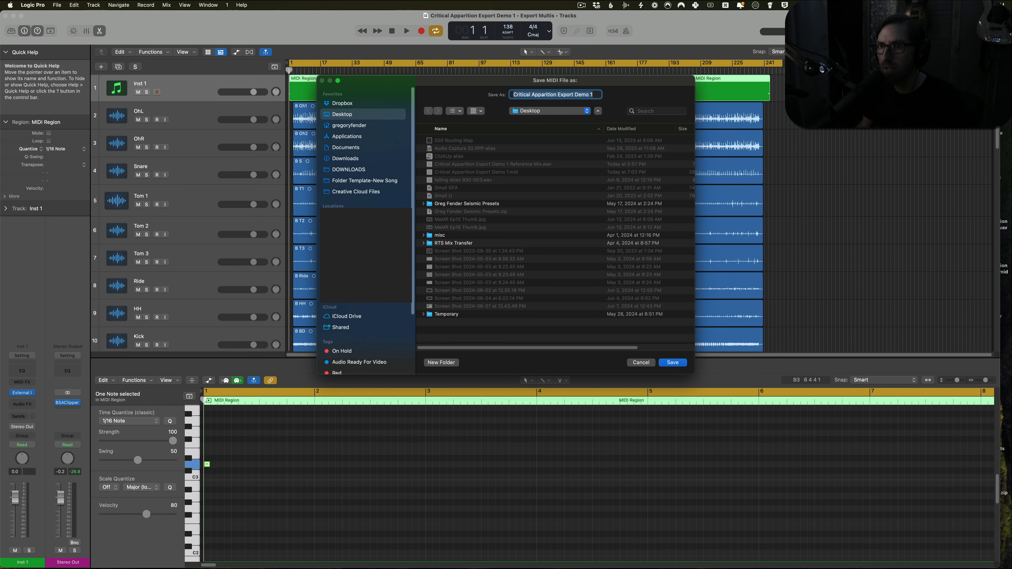
left_click(343, 102)
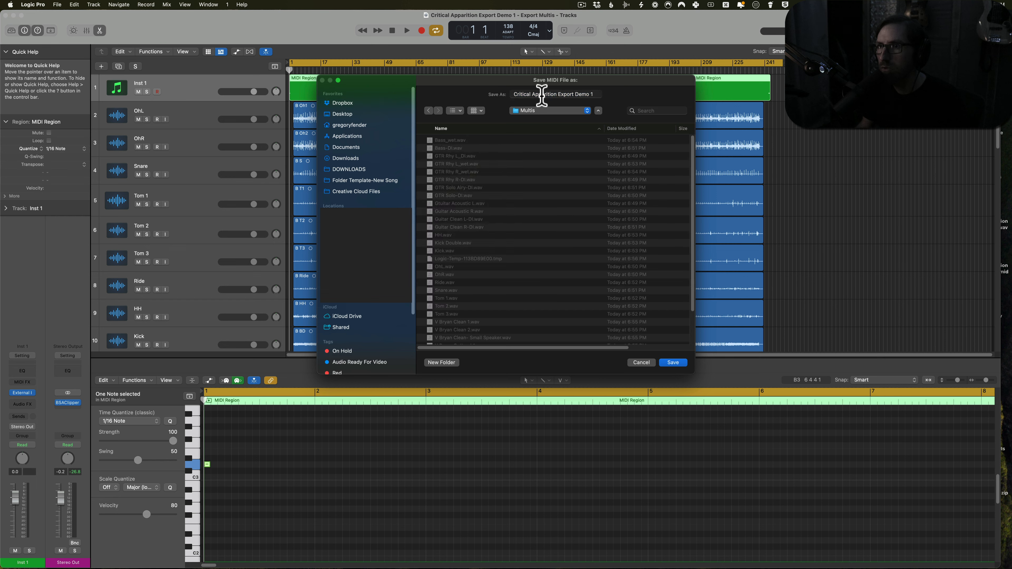
left_click(595, 93)
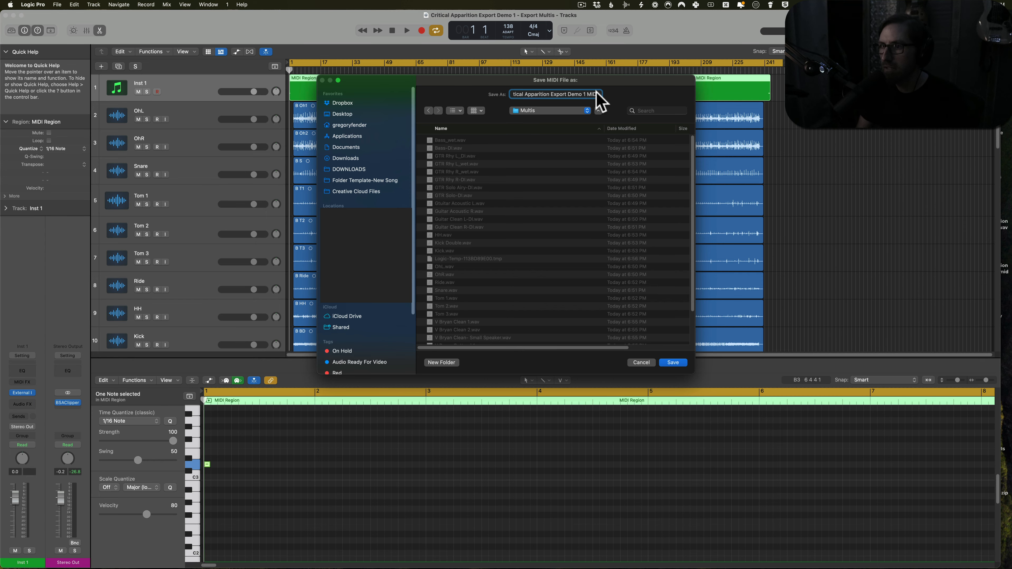
key("Return")
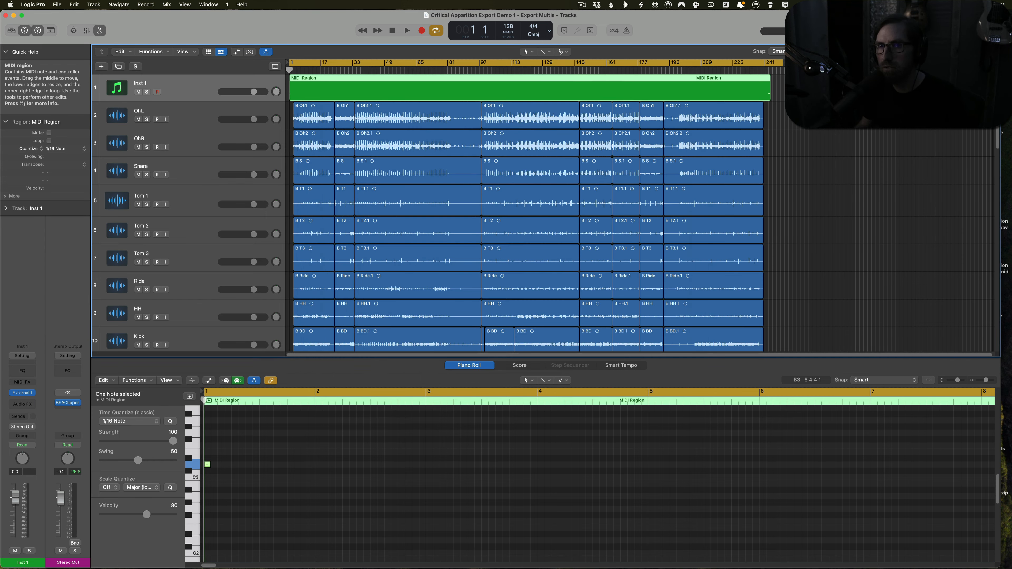
- Switch to Finder and check the exported MIDI file among the audio files in the Multis folder
key("super+Tab")
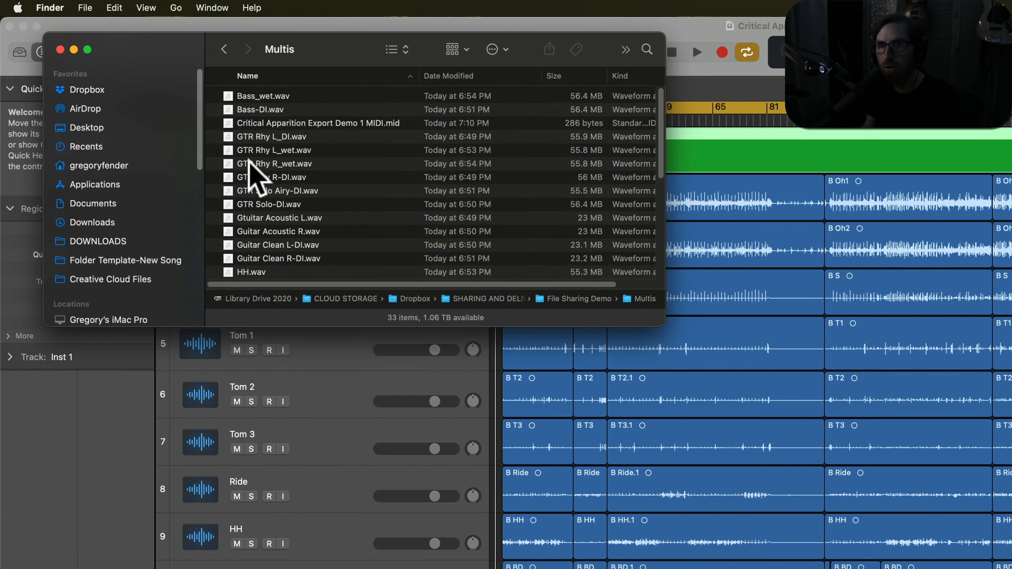
left_click(361, 121)
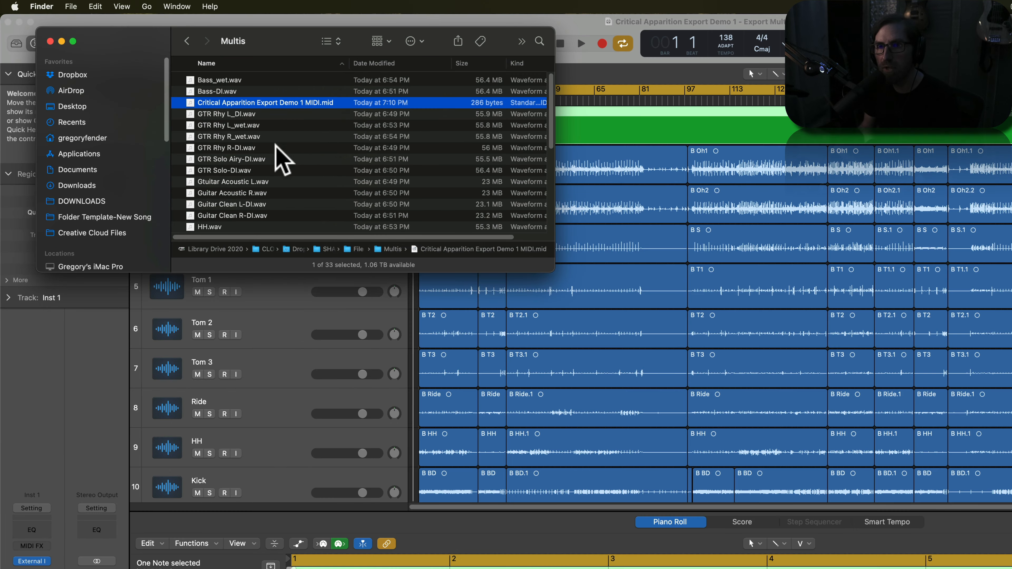
left_click(276, 147)
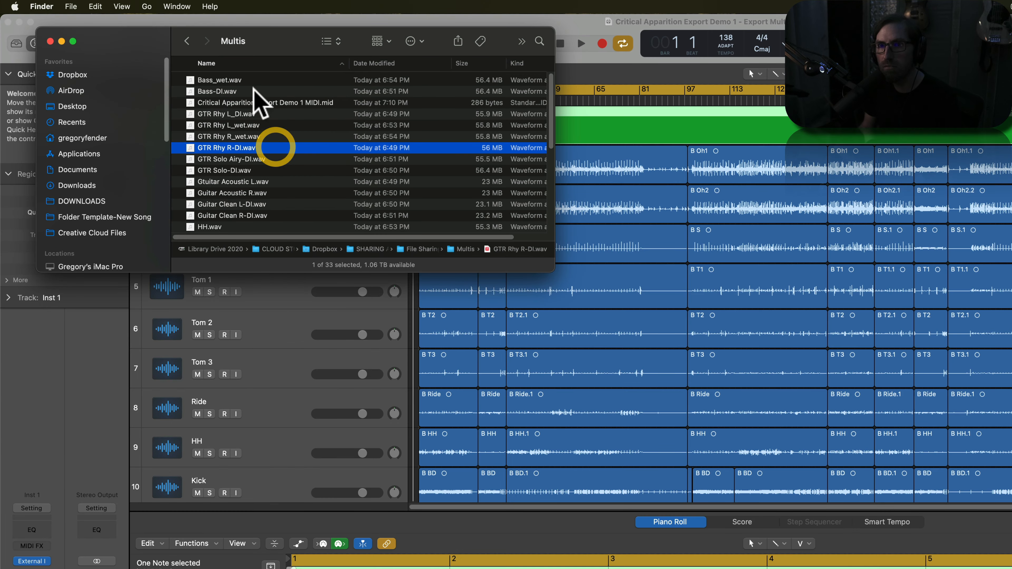
left_click(239, 104)
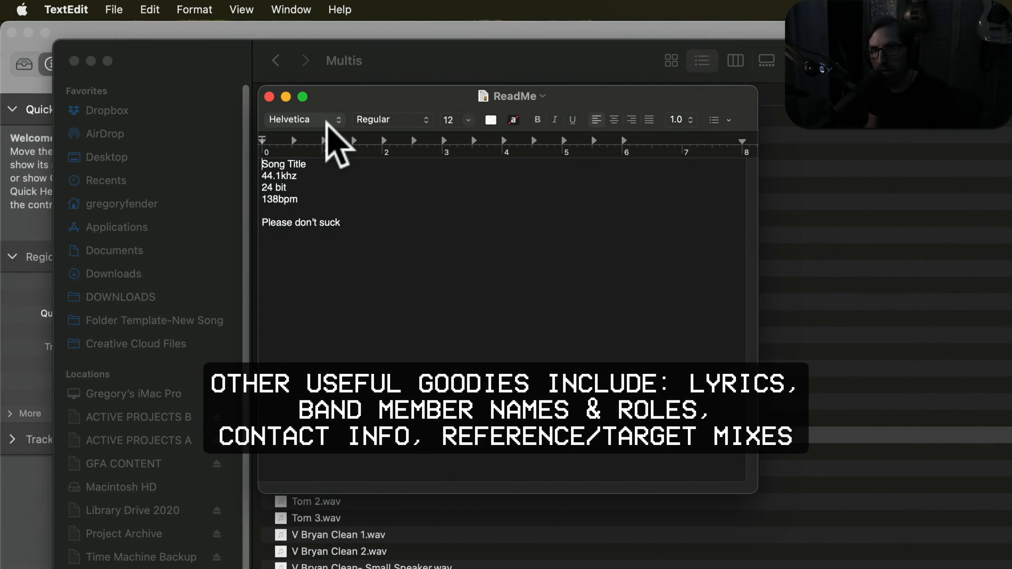
- Close the ReadMe document and group all files in the Multis folder, from Bass_wet.wav to V Test.wav, into a new folder
left_click(268, 97)
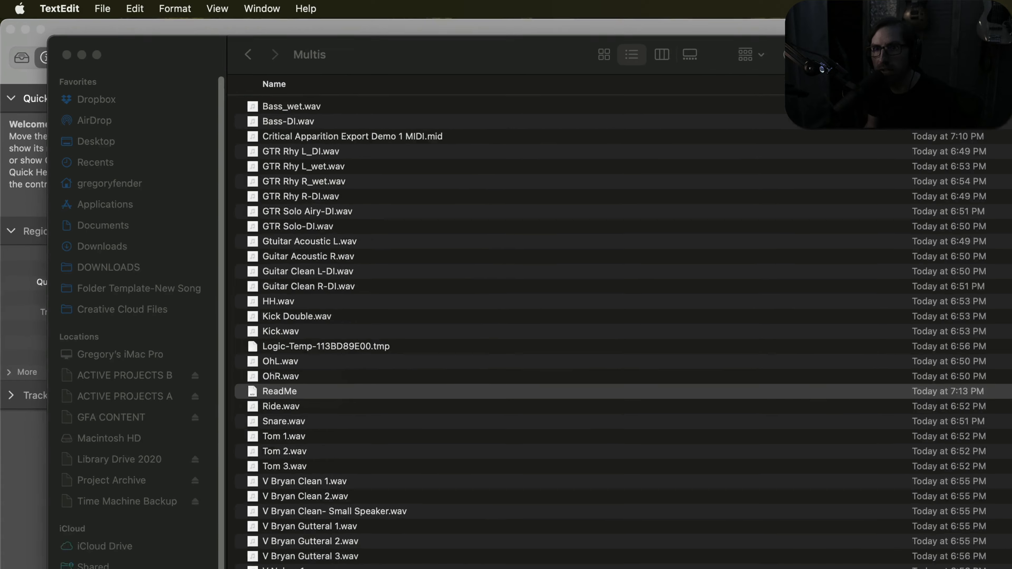
left_click(244, 502)
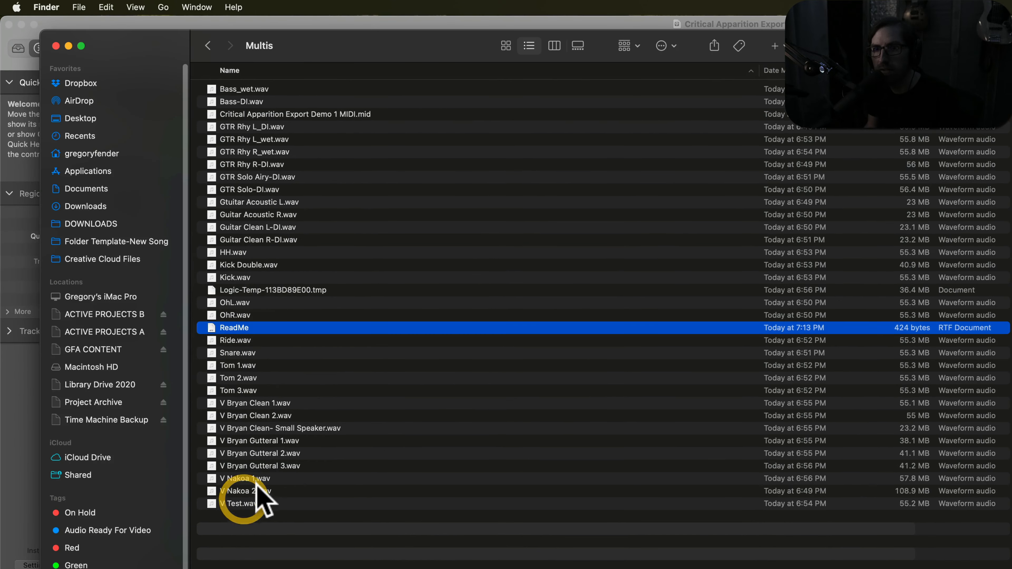
left_click(245, 504)
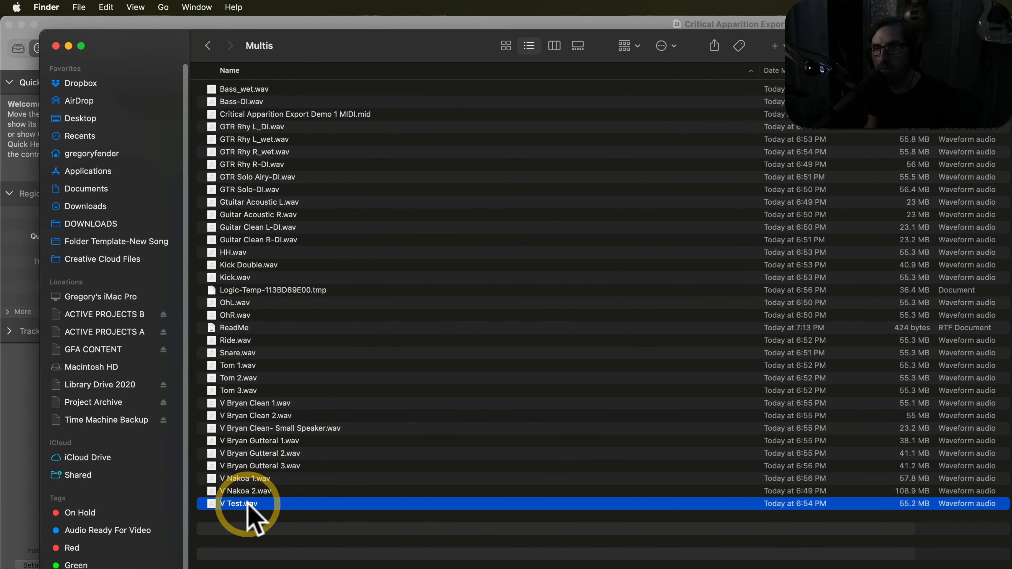
left_click(243, 90, "shift")
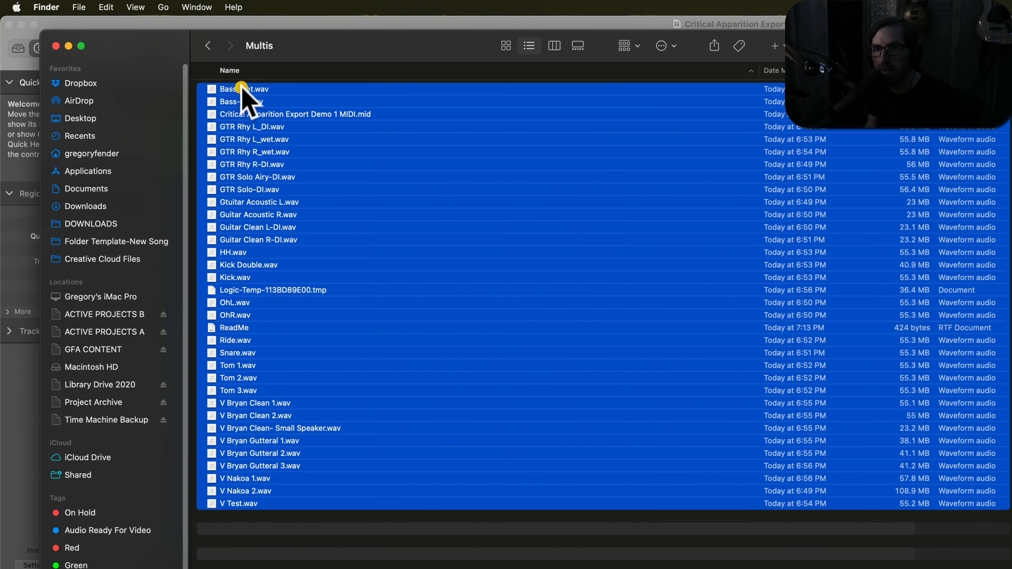
right_click(244, 90)
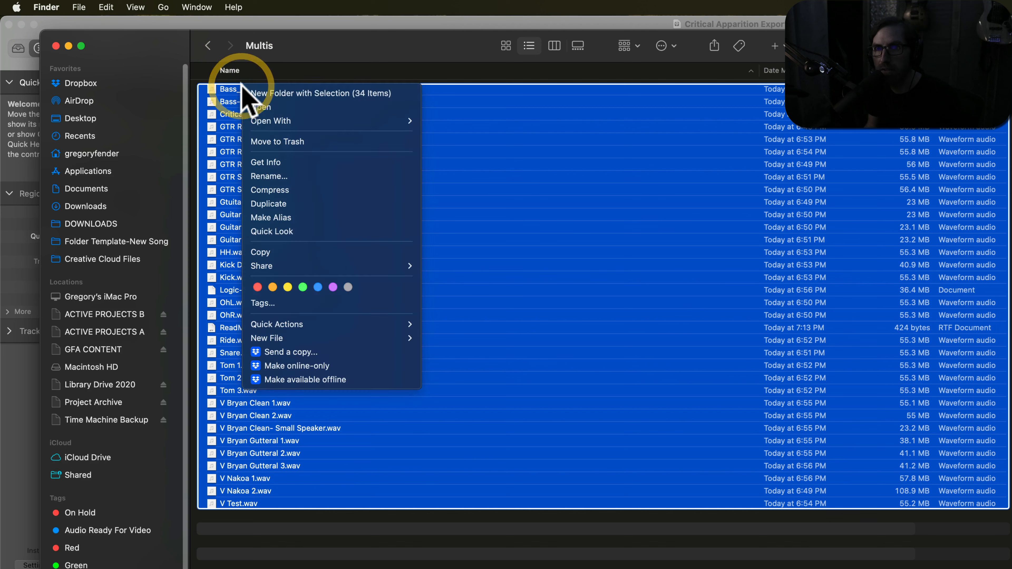
left_click(302, 94)
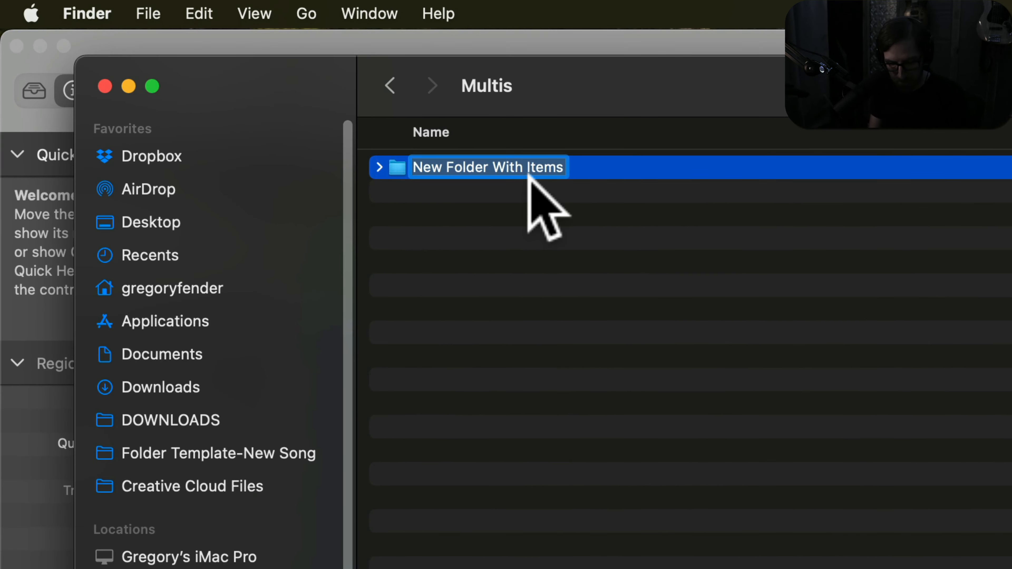
- Name the new folder Songname-441khz-24b-138bpm and compress it into a zip archive
type("So")
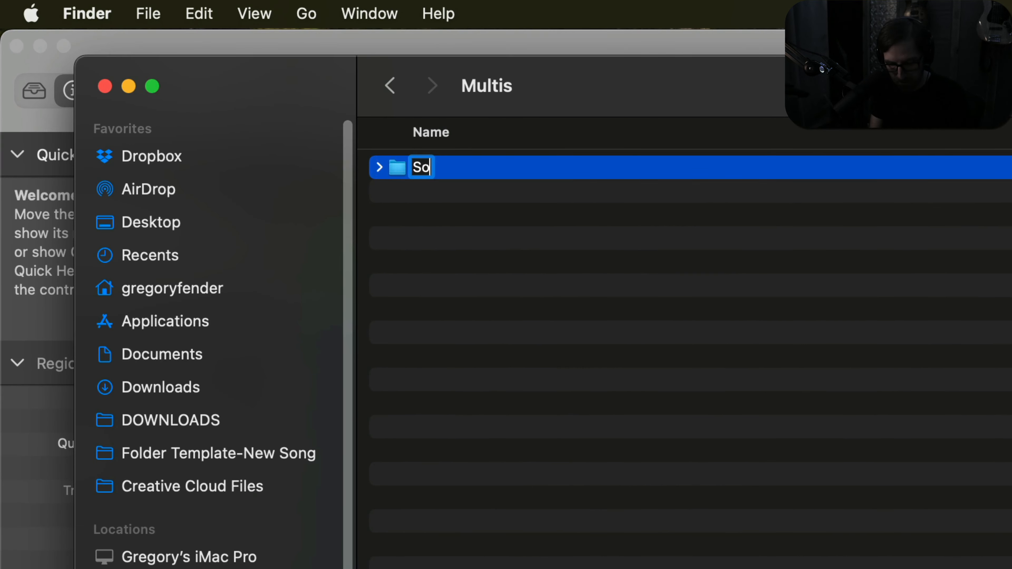
type("ngname-441khz-24b-138bpm")
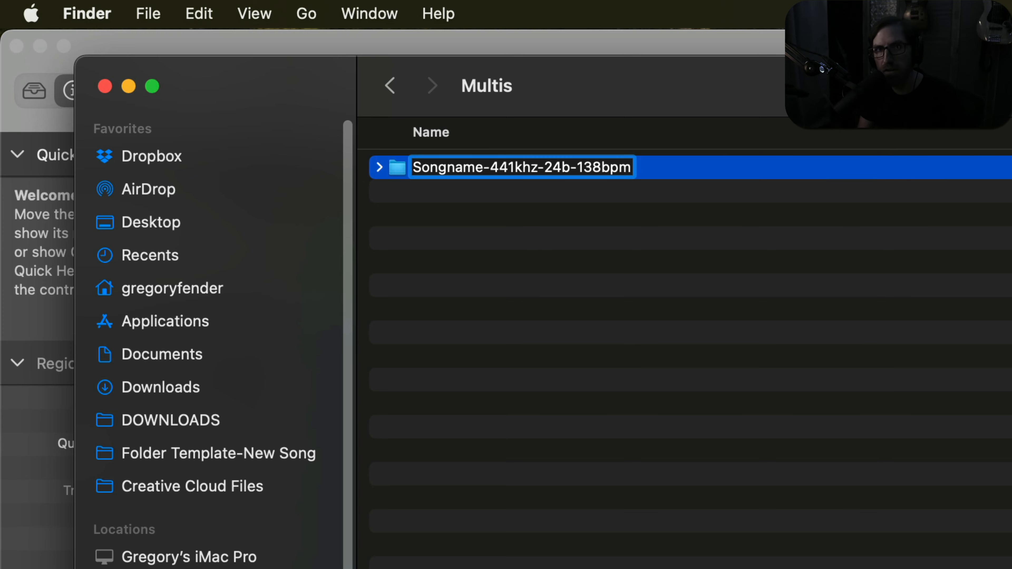
key("Return")
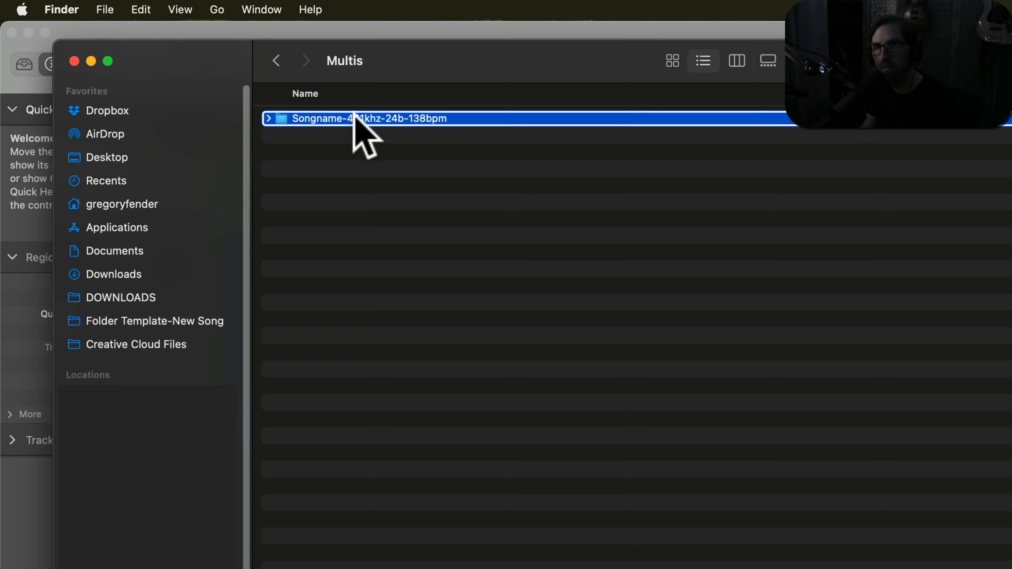
right_click(353, 120)
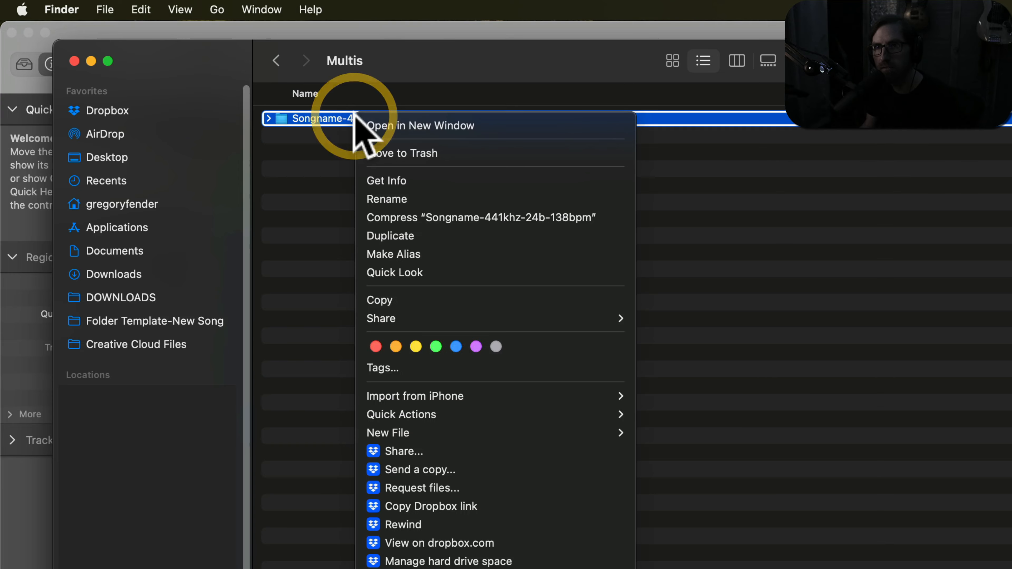
left_click(404, 218)
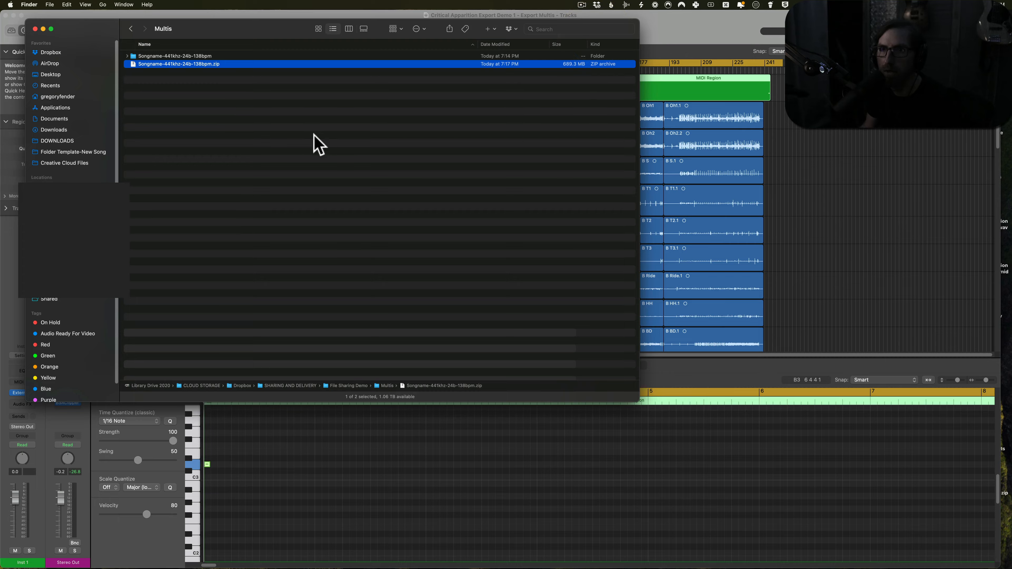
- Copy the Dropbox link of the Songname-441khz-24b-138bpm.zip archive in the Multis folder
left_click(229, 116)
left_click(176, 64)
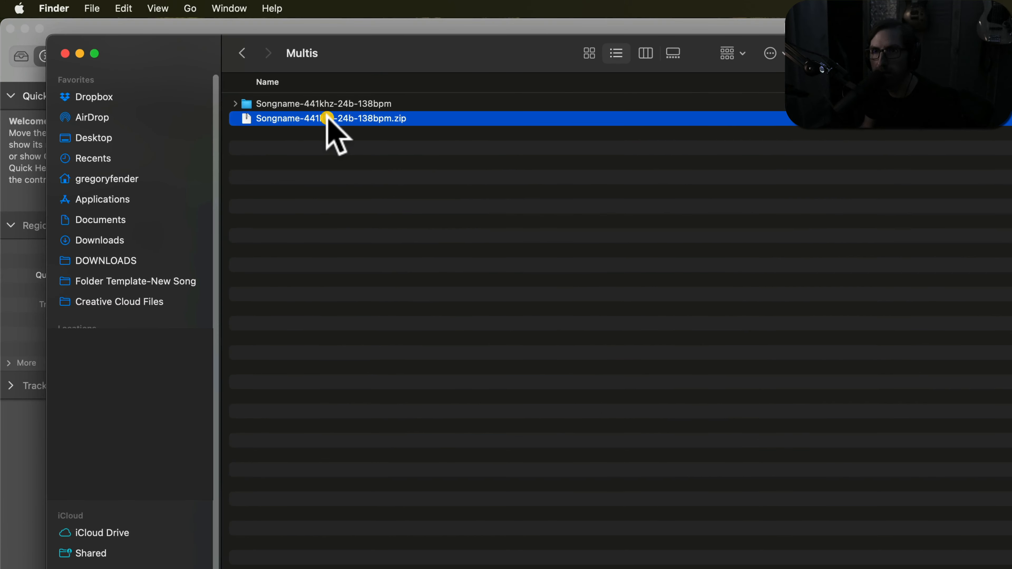
right_click(327, 120)
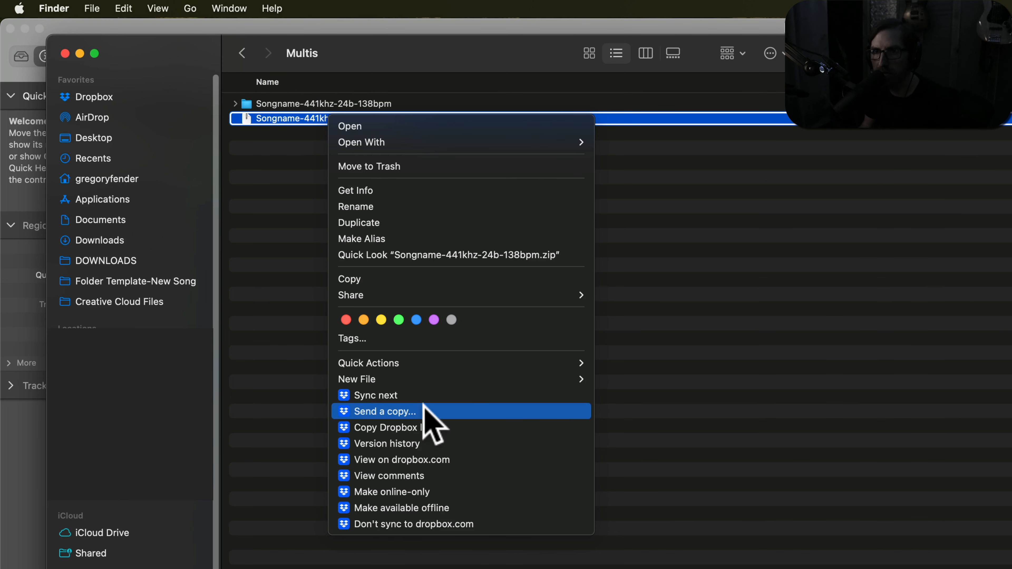
left_click(417, 422)
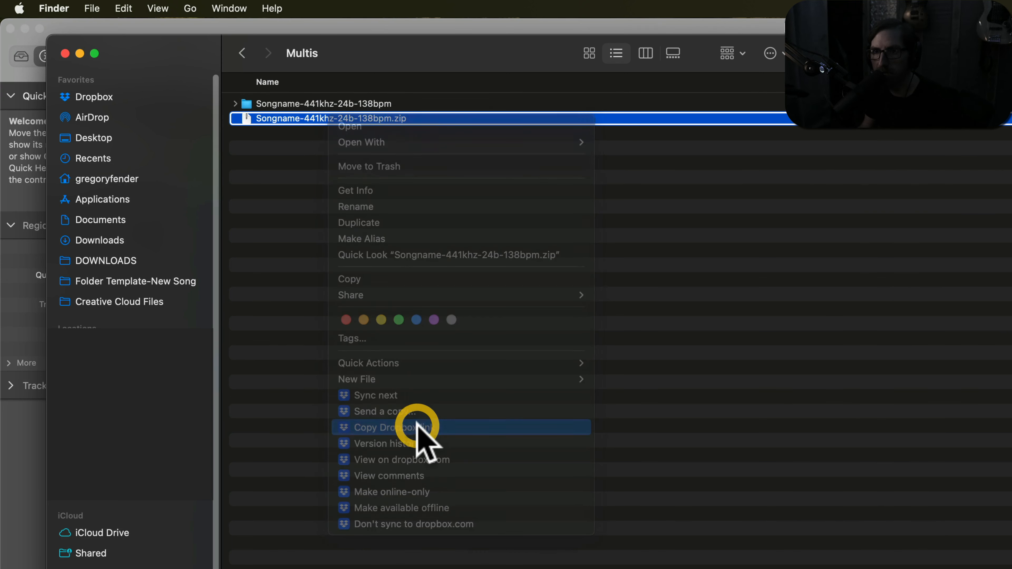